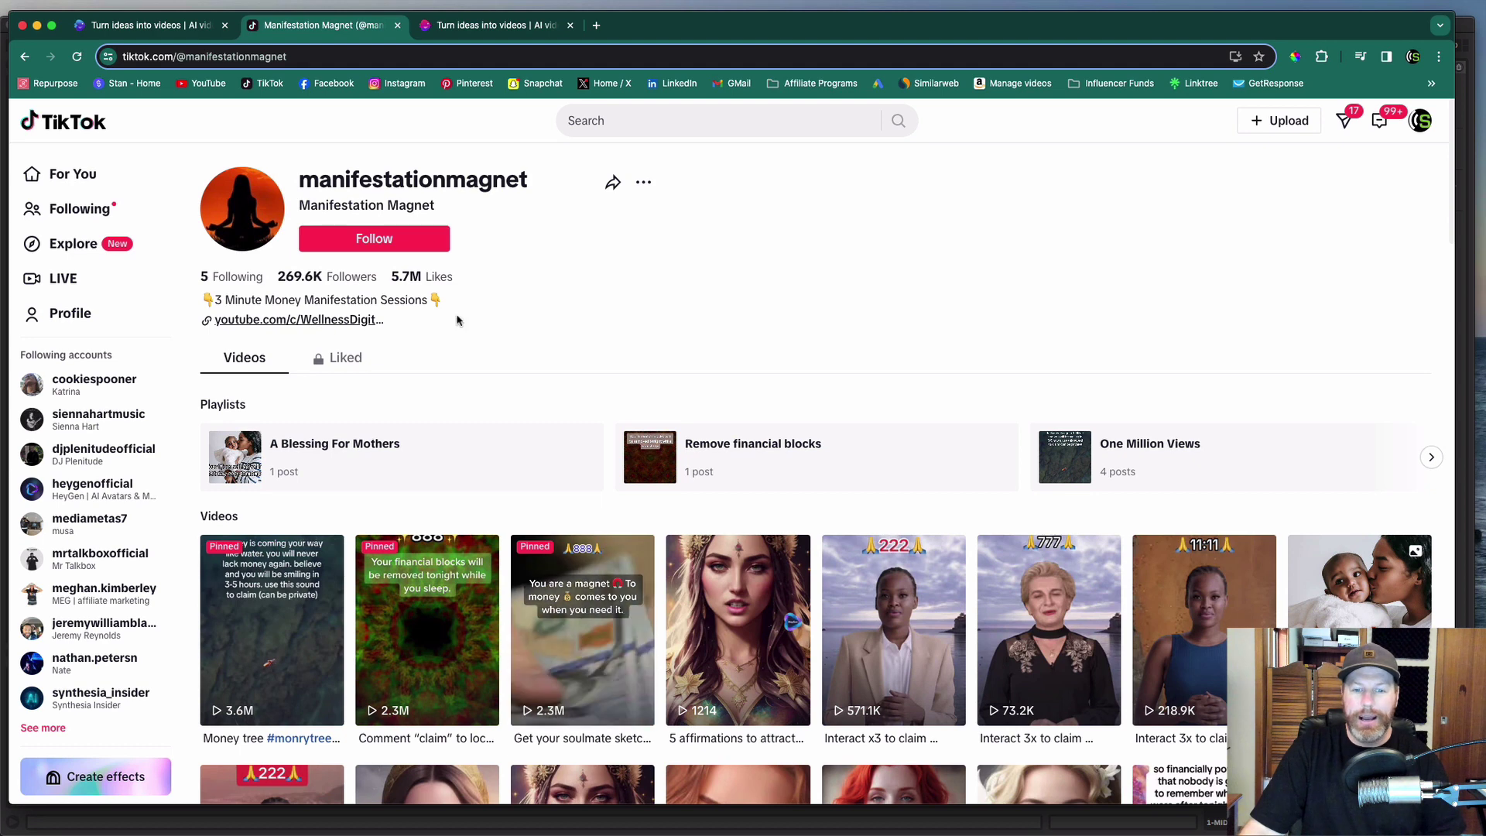
pyautogui.scroll(-3, 415, 398)
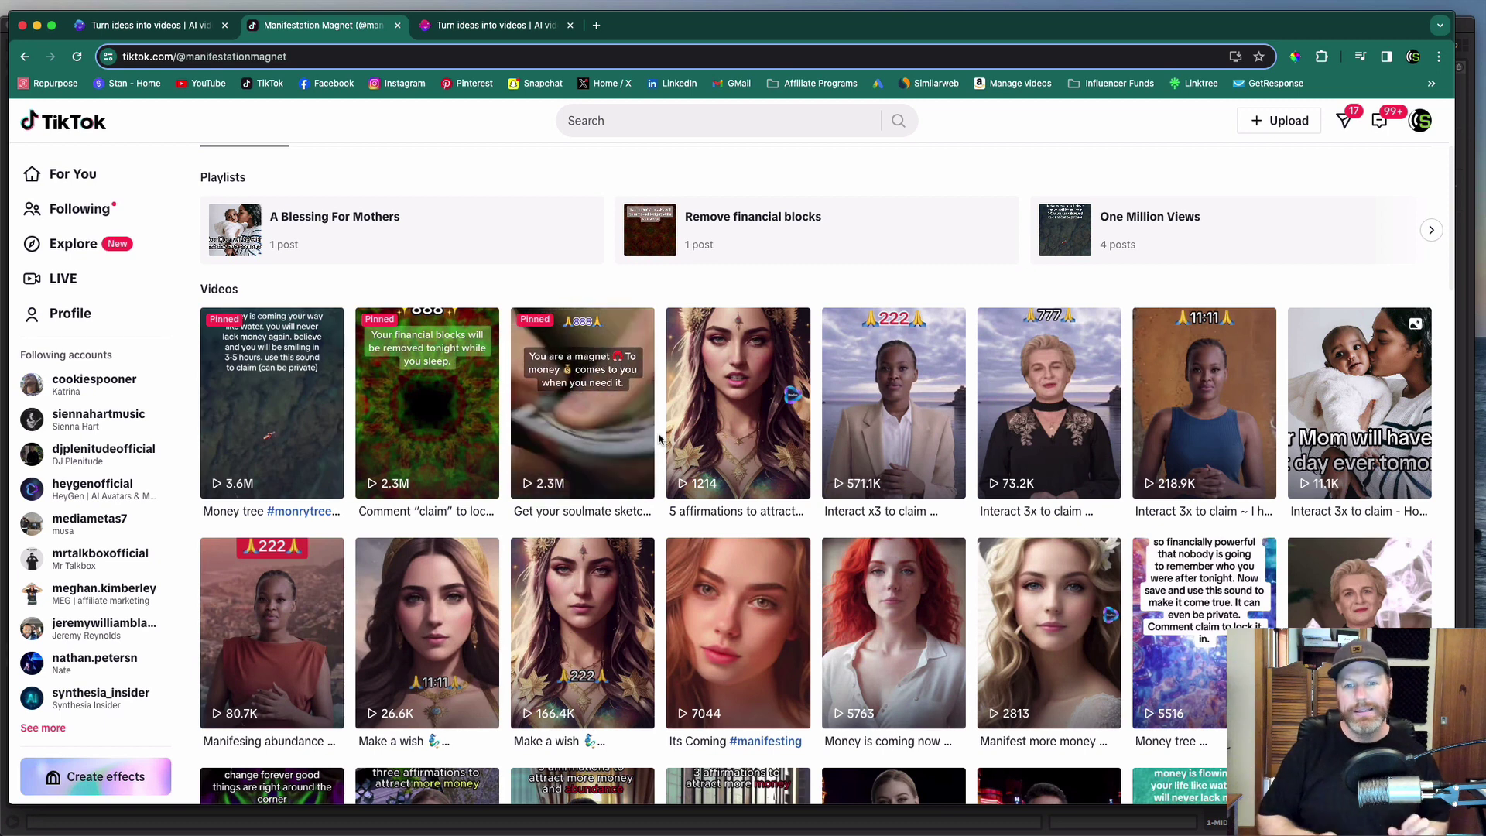
pyautogui.moveTo(893, 629)
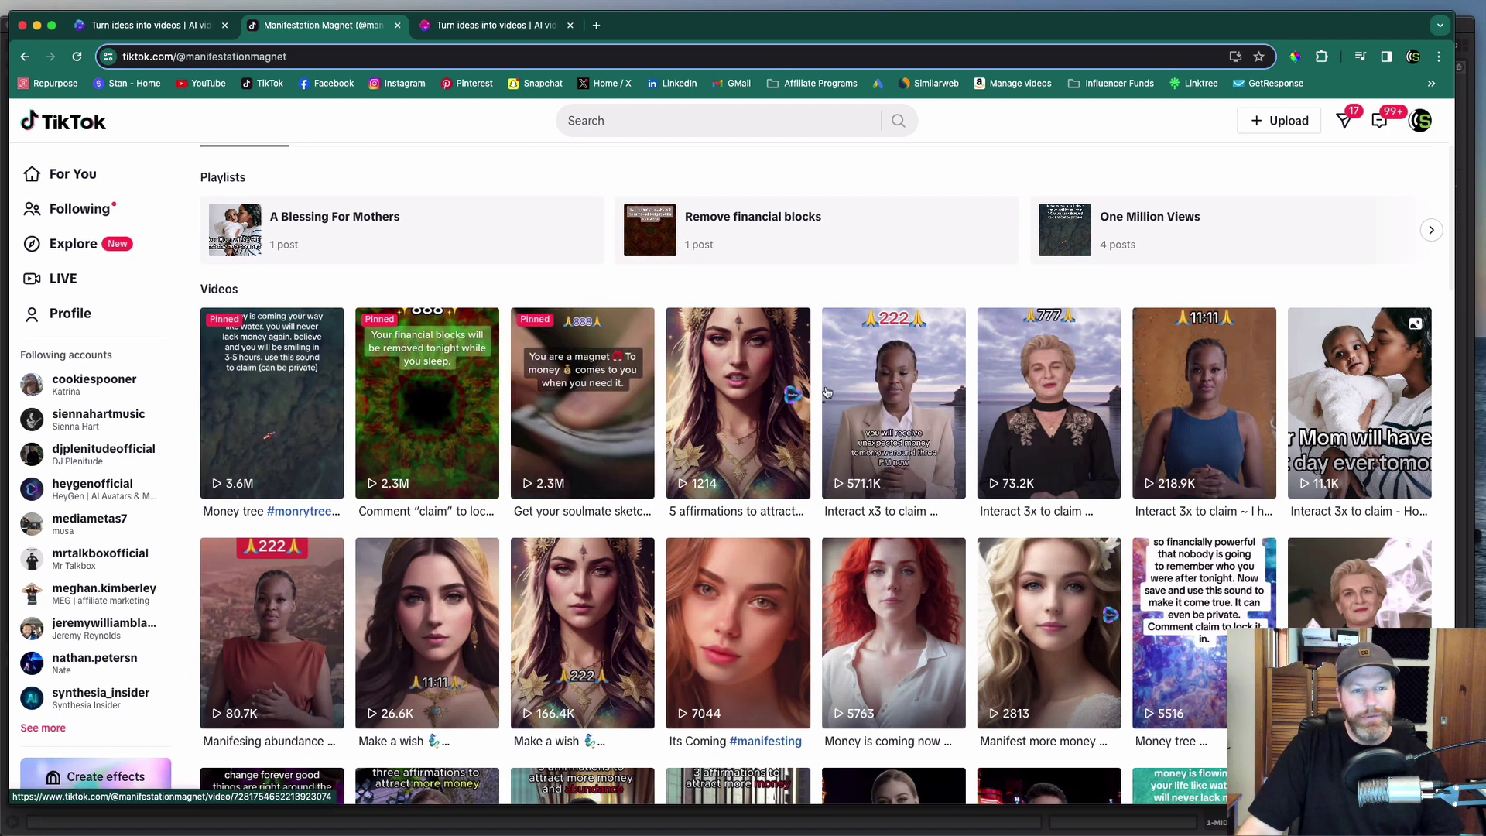
pyautogui.scroll(3, 825, 397)
pyautogui.scroll(2, 813, 396)
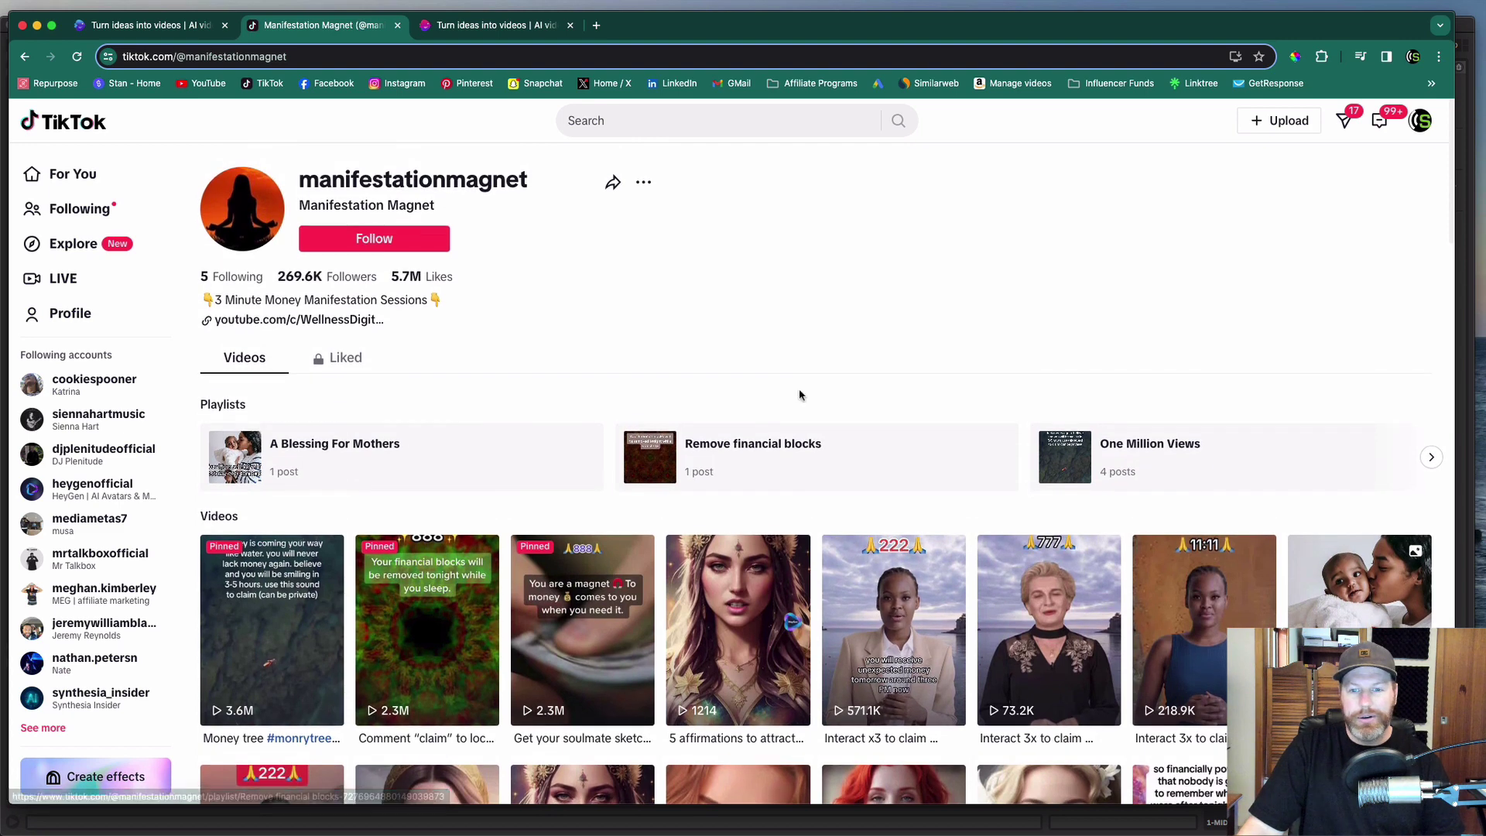
pyautogui.scroll(-3, 798, 396)
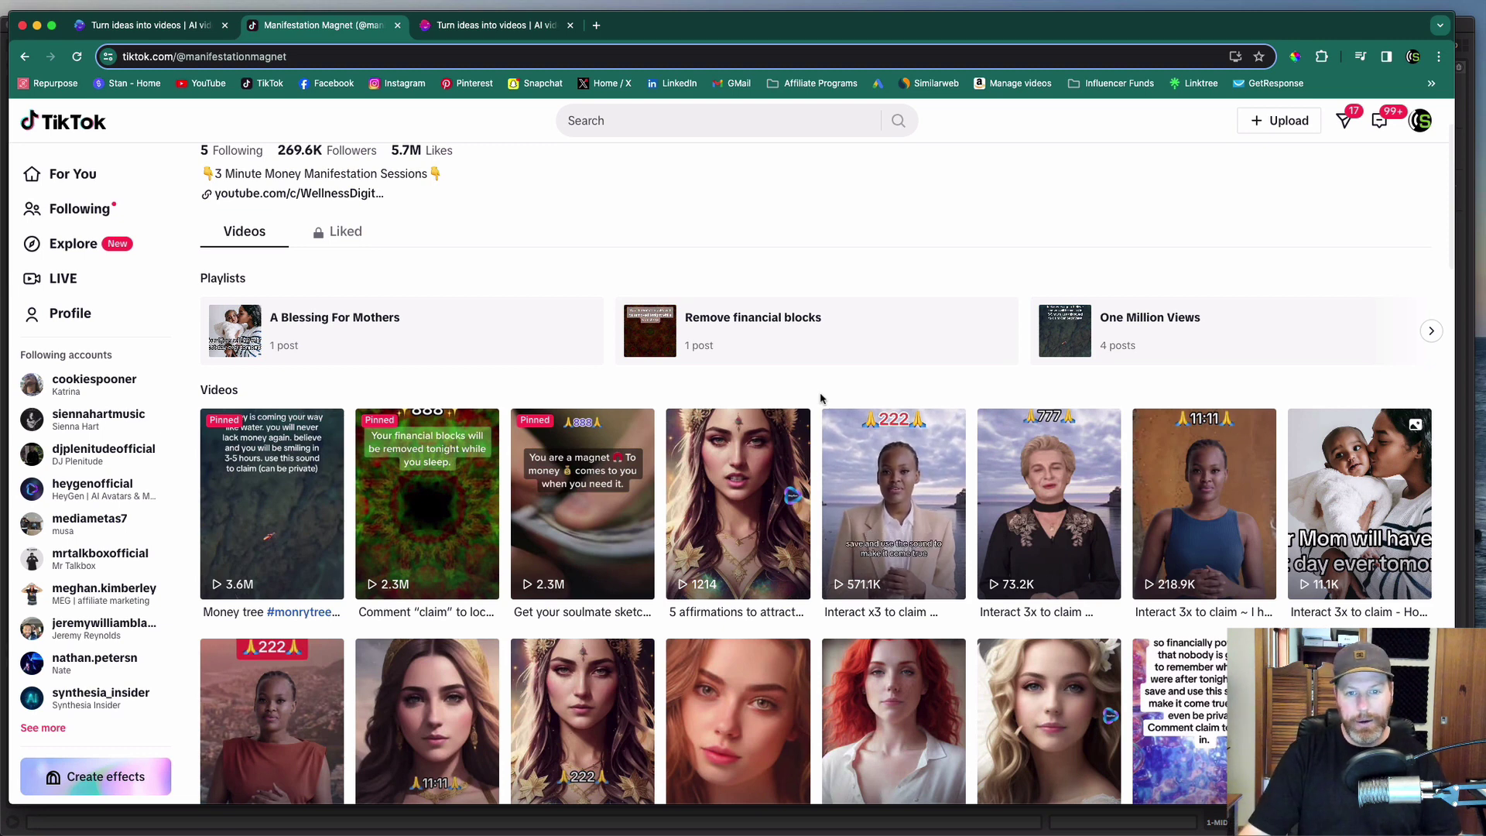
pyautogui.scroll(2, 819, 398)
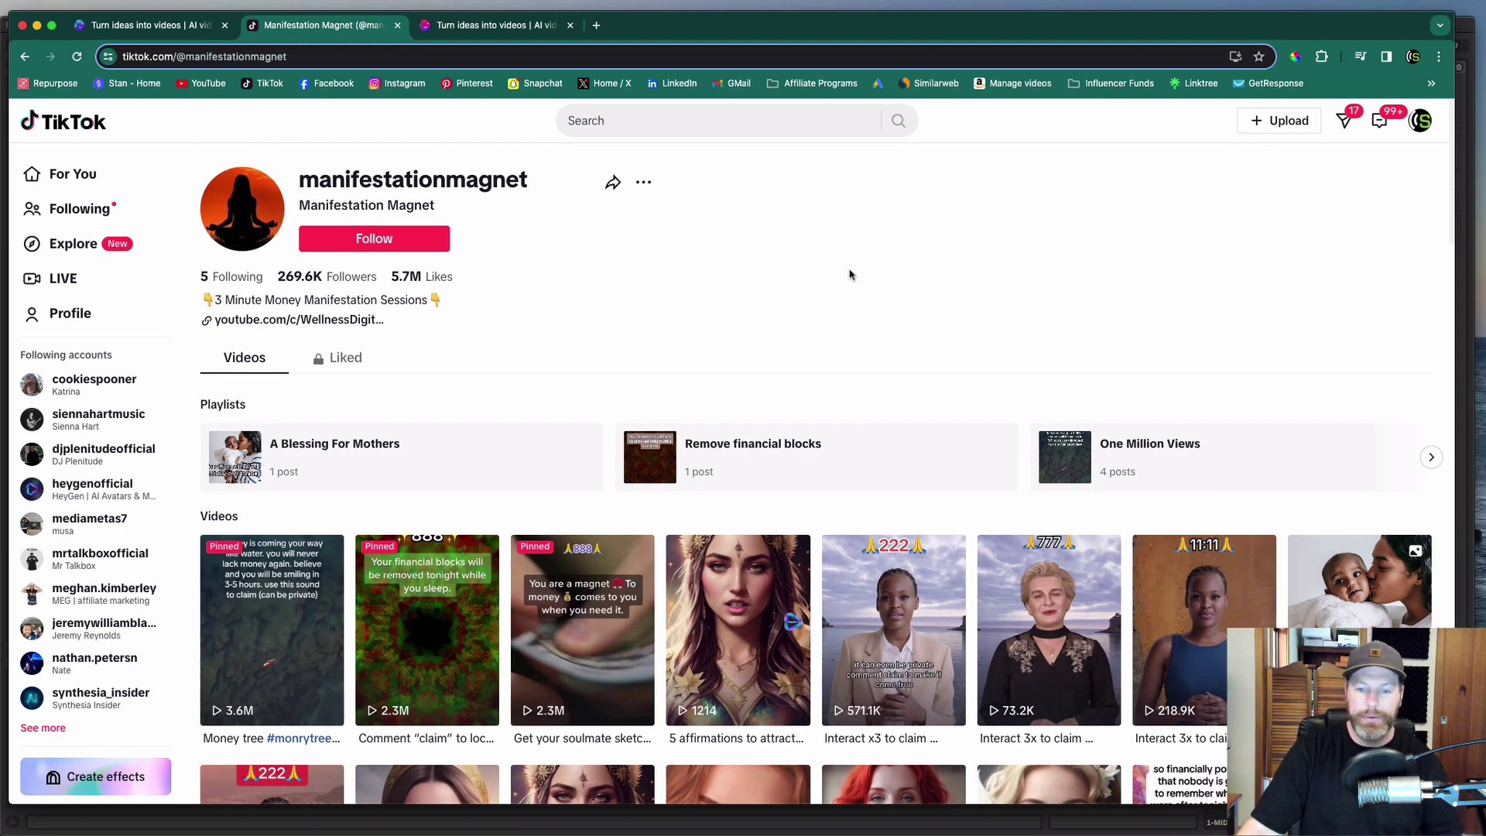
# Finish scrolling the manifestationmagnet grid and return to the empty invideo AI workspace tab.
pyautogui.scroll(-2, 841, 290)
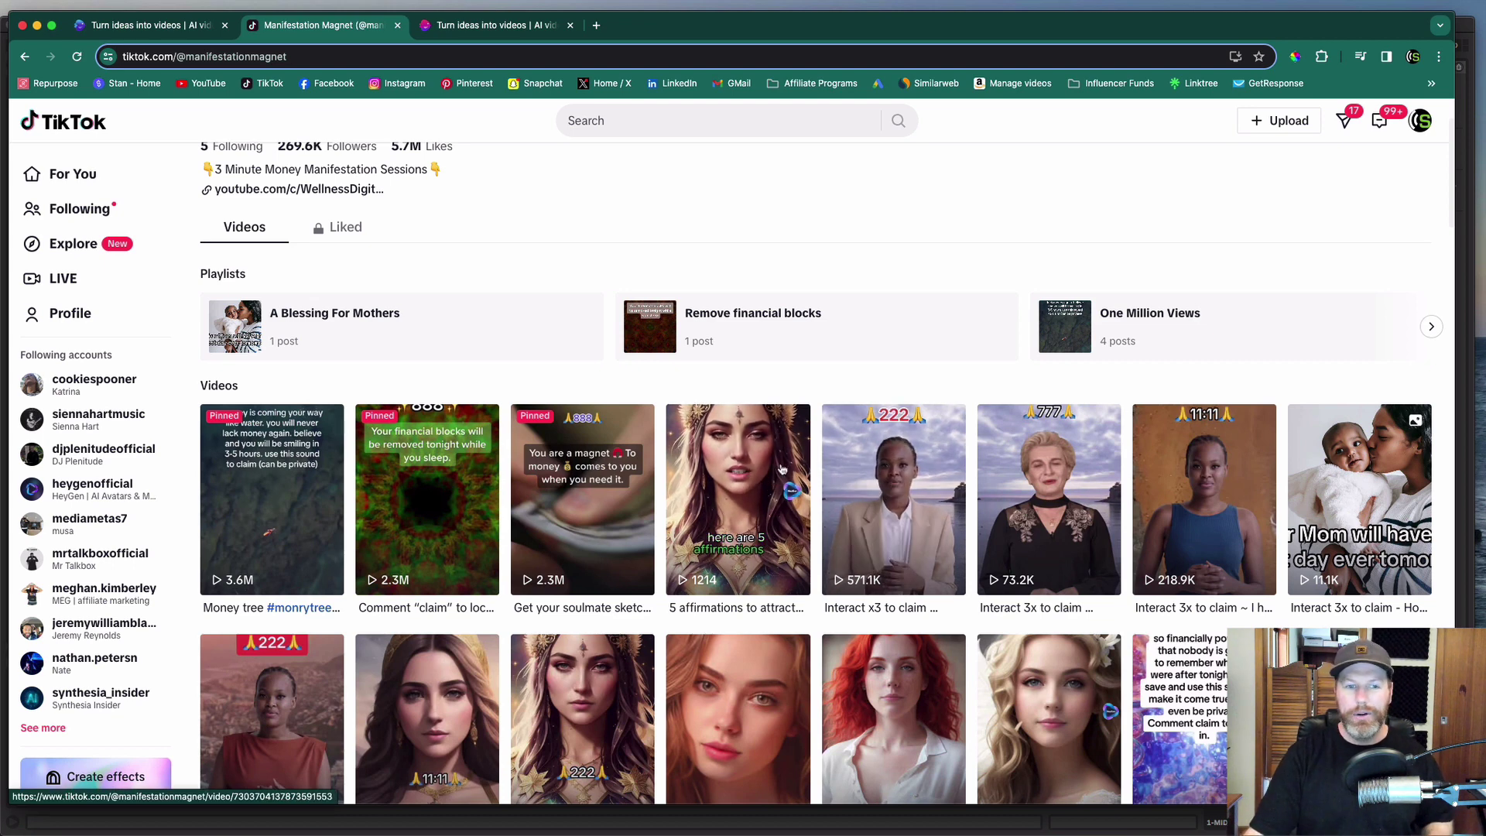
pyautogui.moveTo(737, 629)
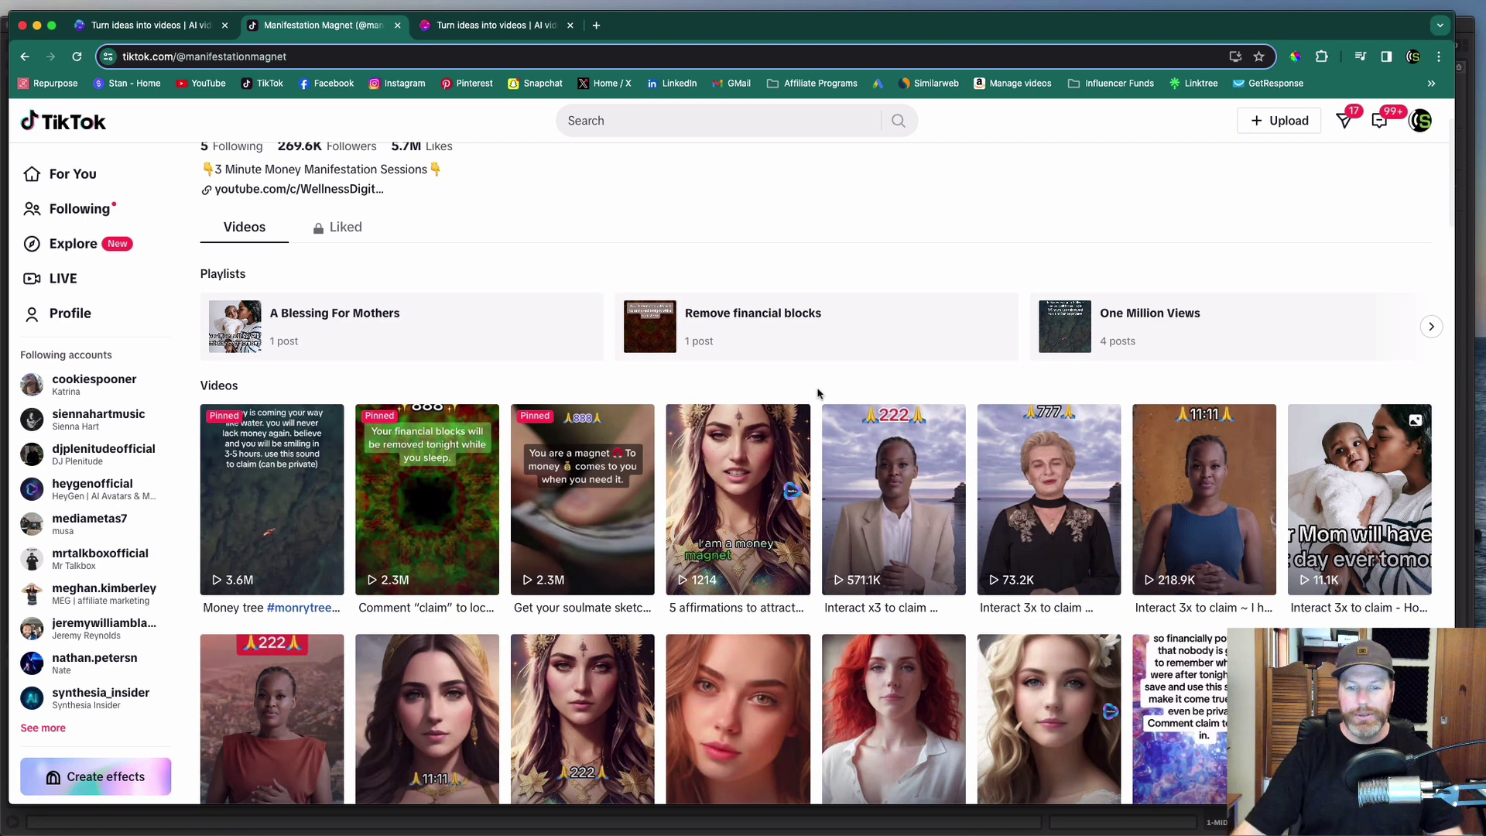
pyautogui.scroll(1, 819, 393)
pyautogui.scroll(2, 818, 395)
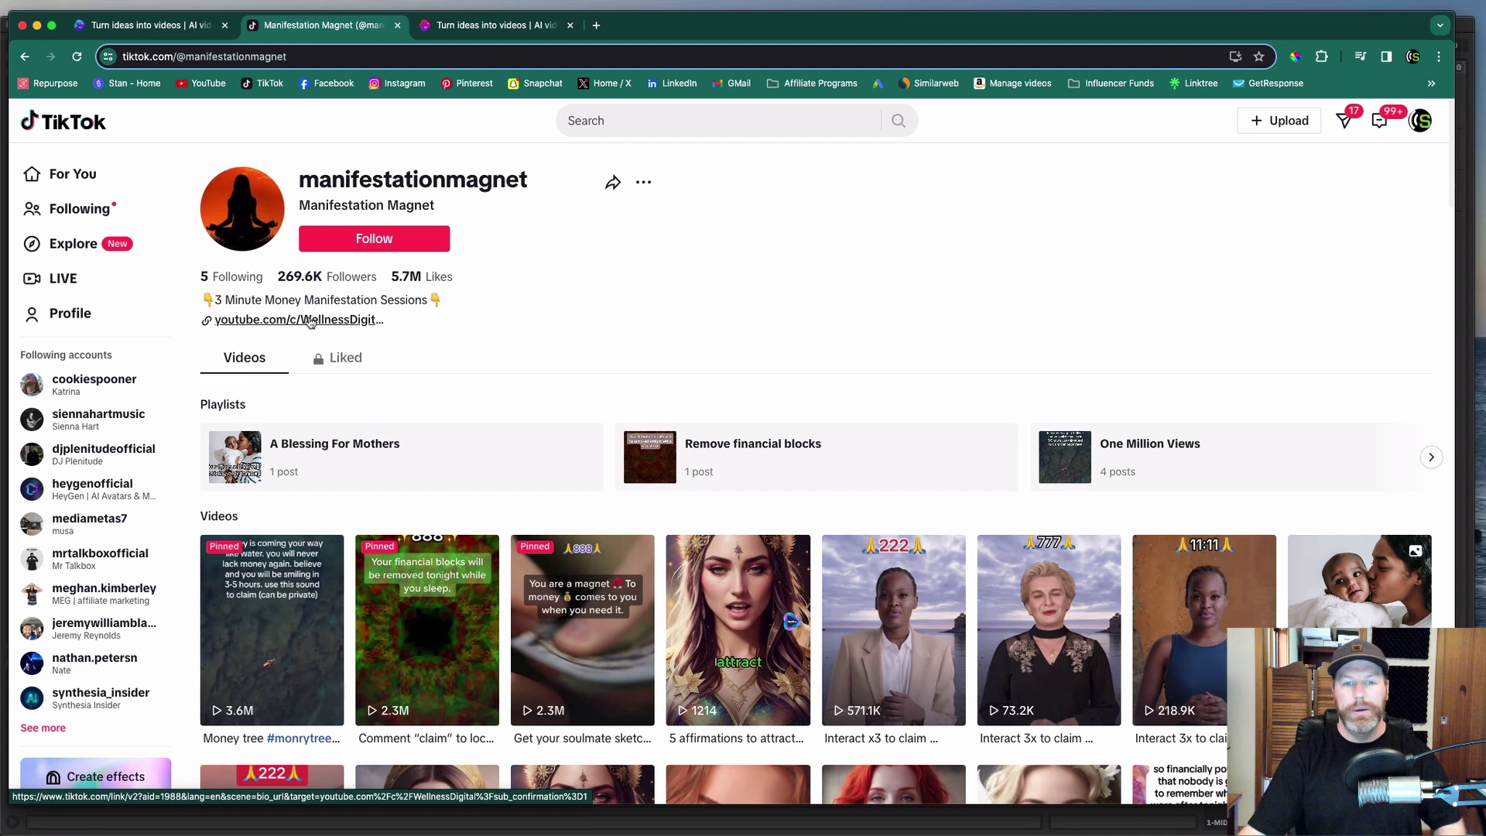
pyautogui.hotkey('ctrl', 'shift', 'Tab')
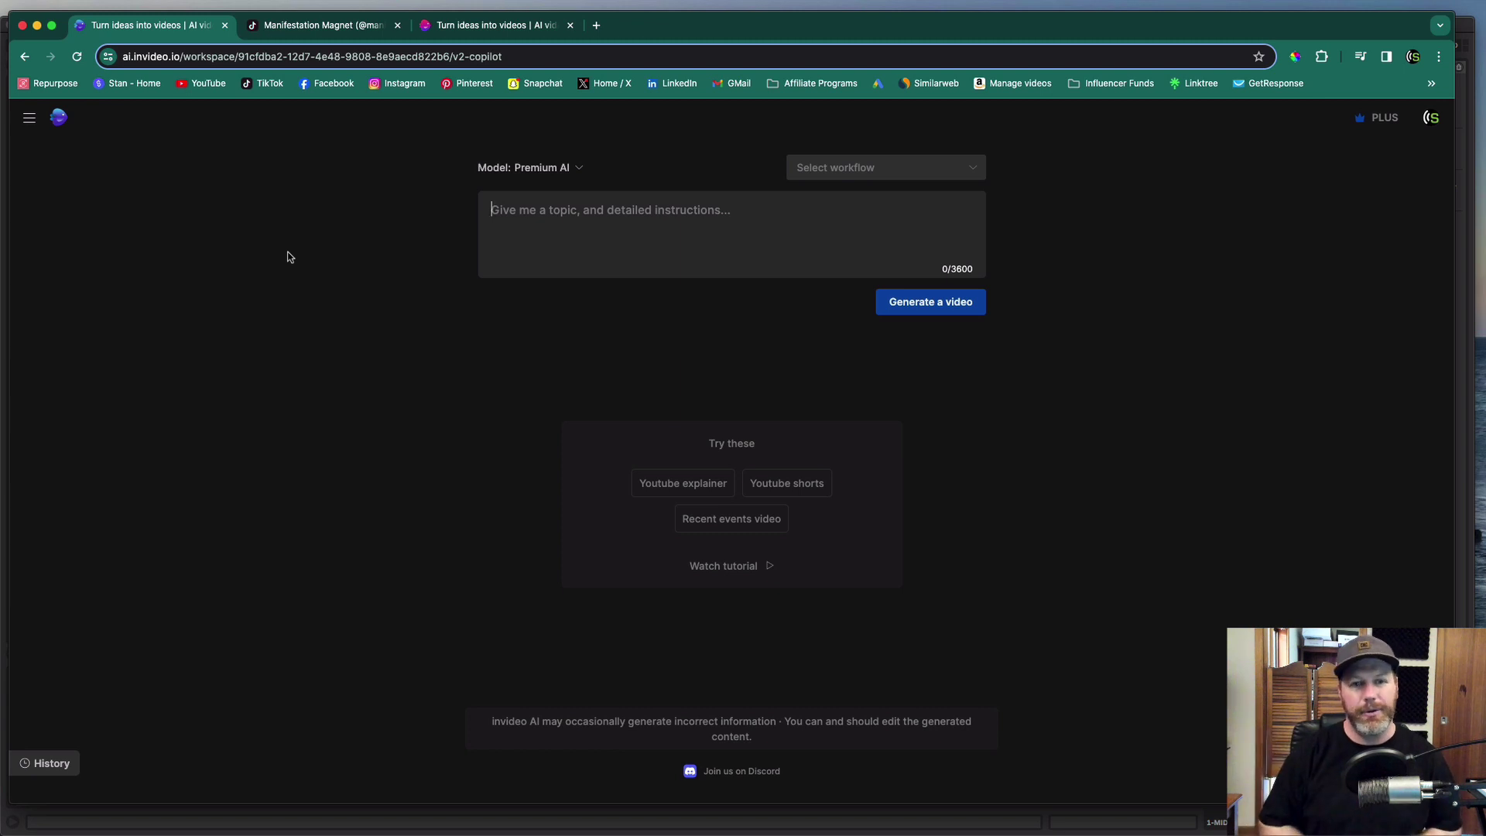
pyautogui.press('super+3')
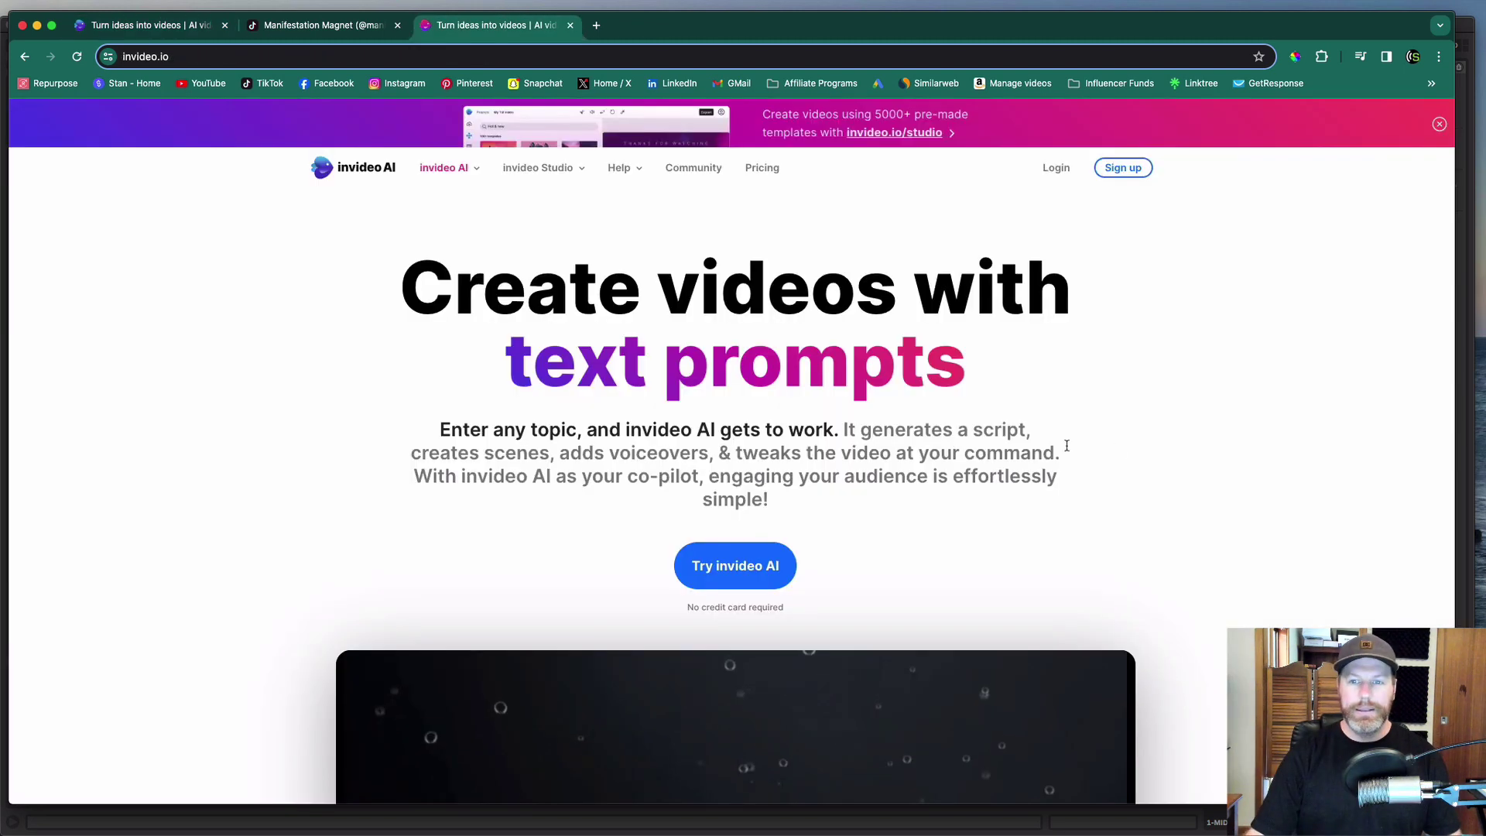
pyautogui.scroll(-3, 1153, 445)
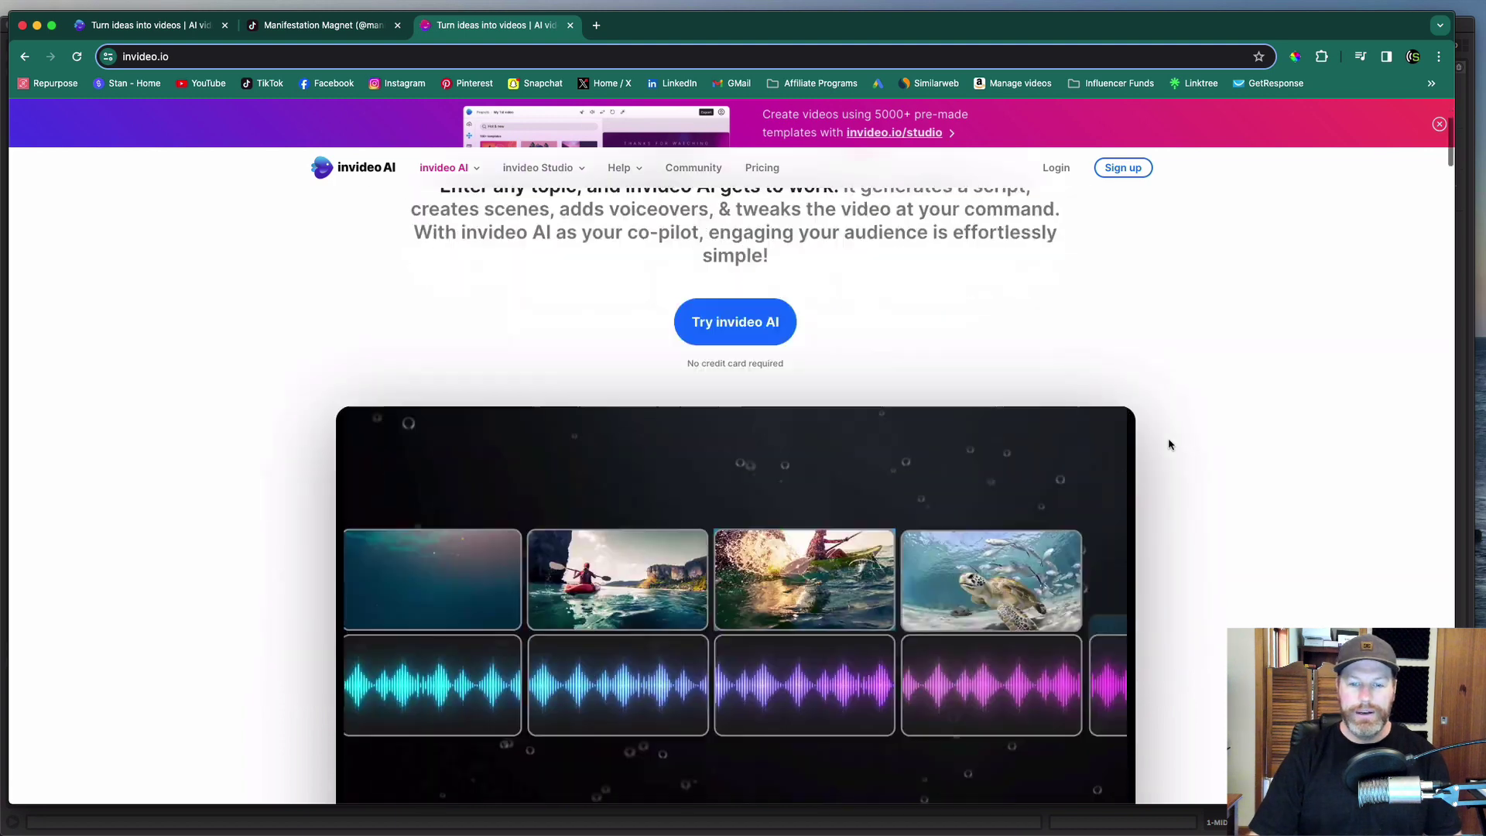
pyautogui.scroll(-2, 1176, 457)
pyautogui.scroll(-6, 1181, 458)
pyautogui.scroll(-4, 1183, 459)
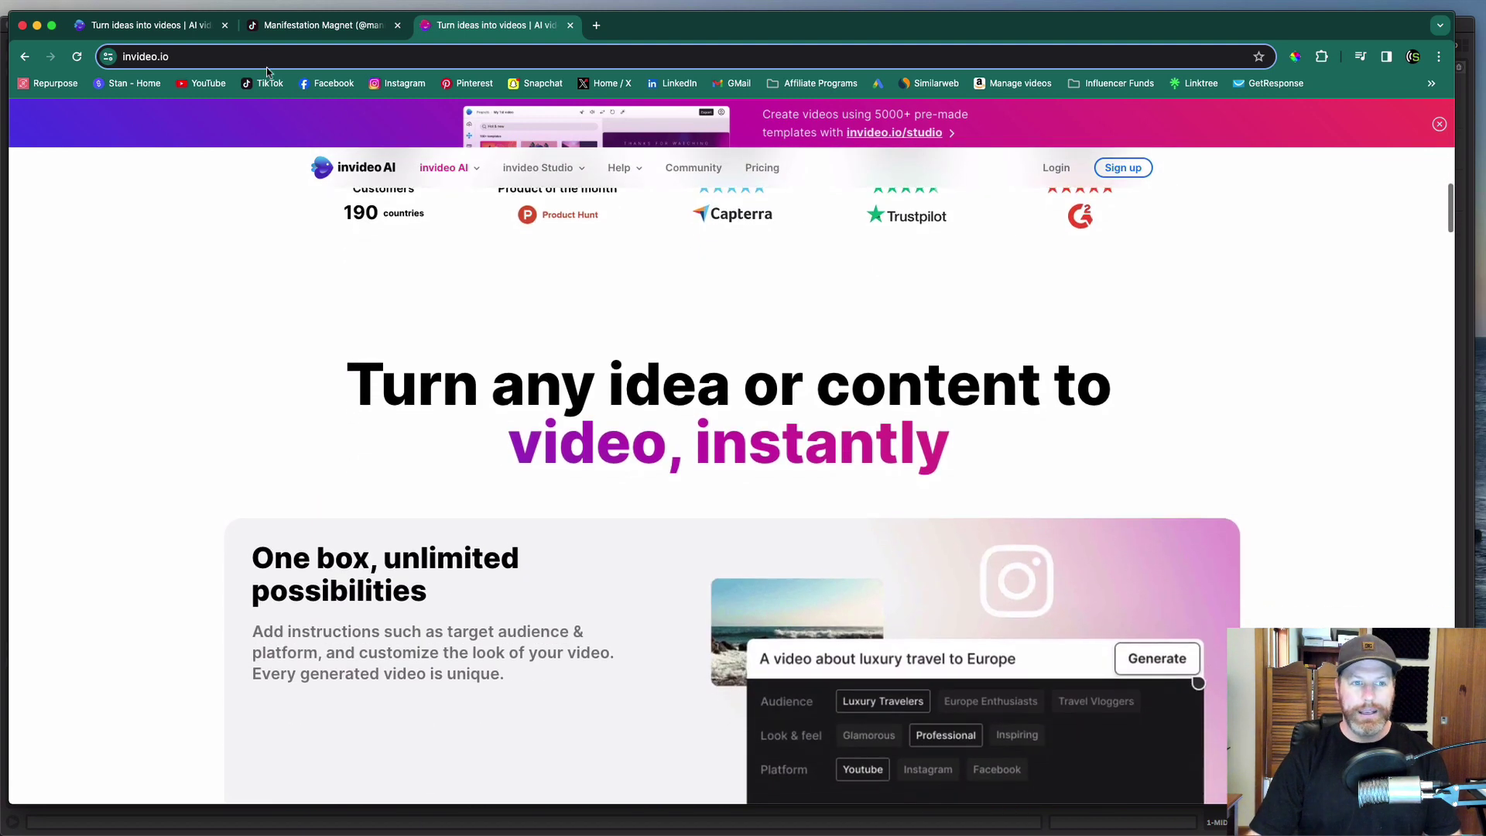
pyautogui.press('super+1')
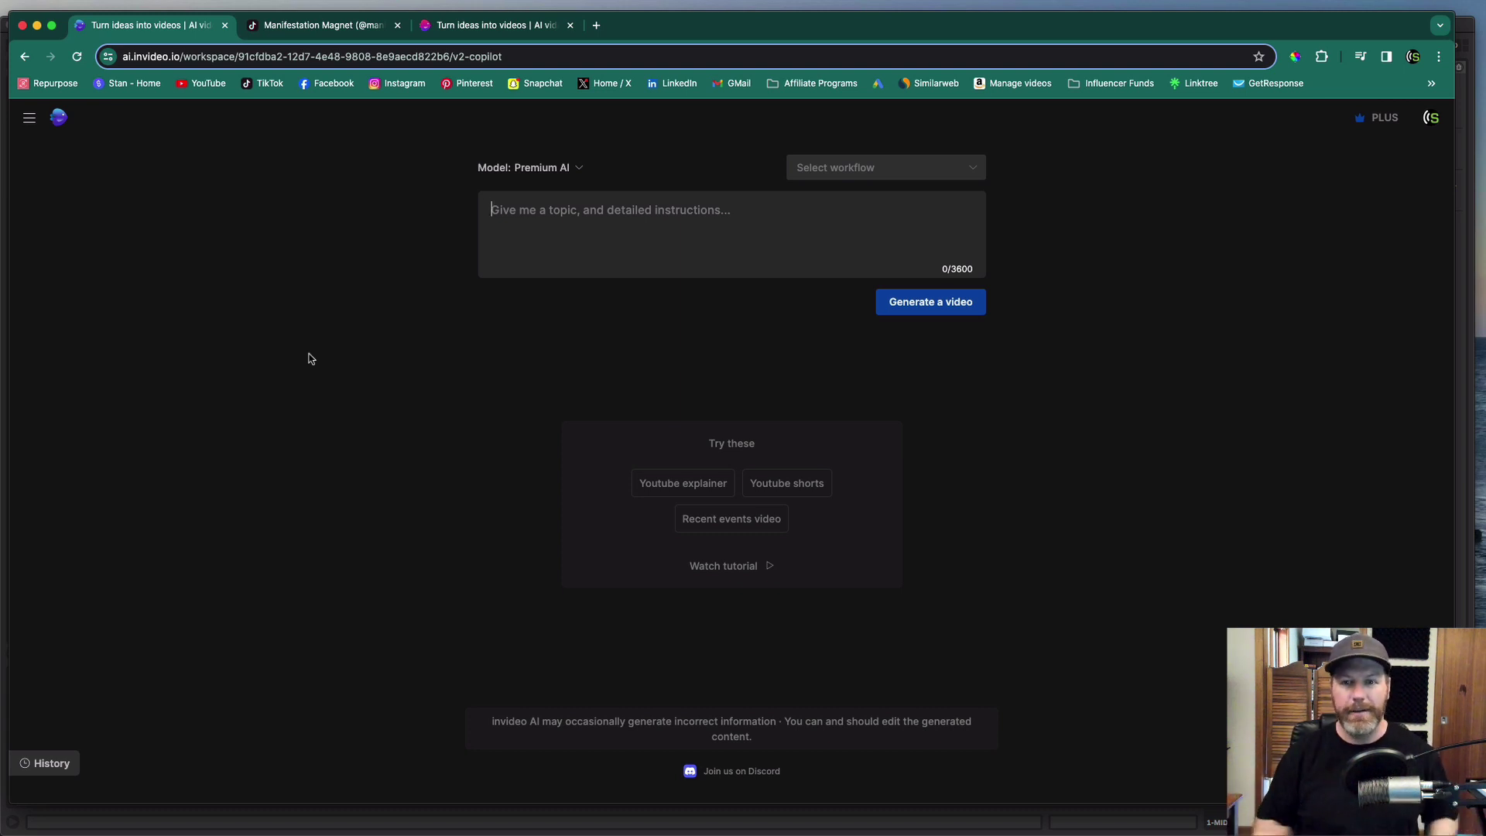
# Request a TikTok video over one minute on 'how to manifest more money'.
pyautogui.write('create a tiktok video that is longer than 1 minute on the topic of "how to manifest more money in your life"')
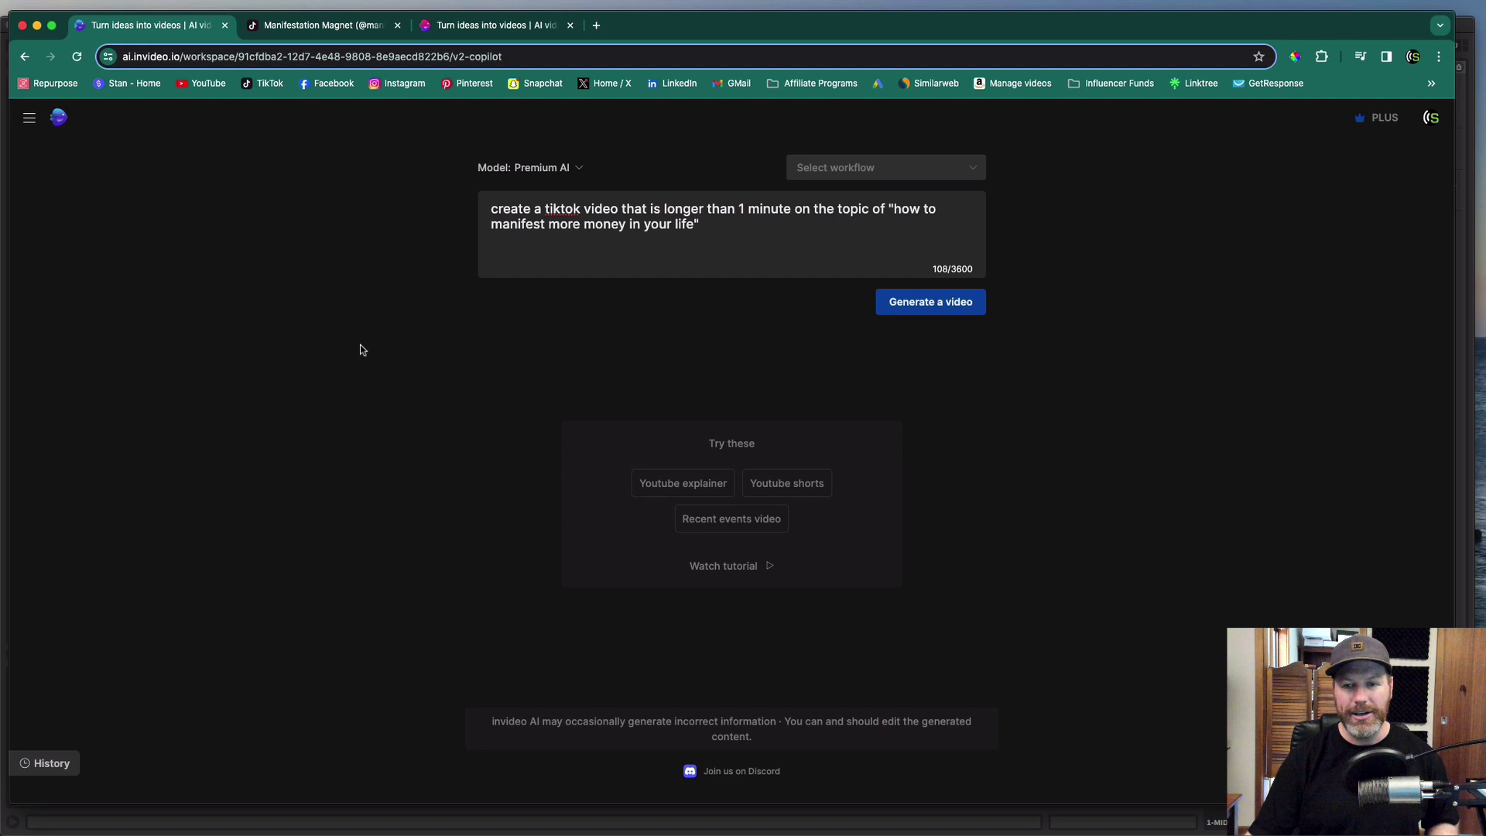
pyautogui.click(915, 313)
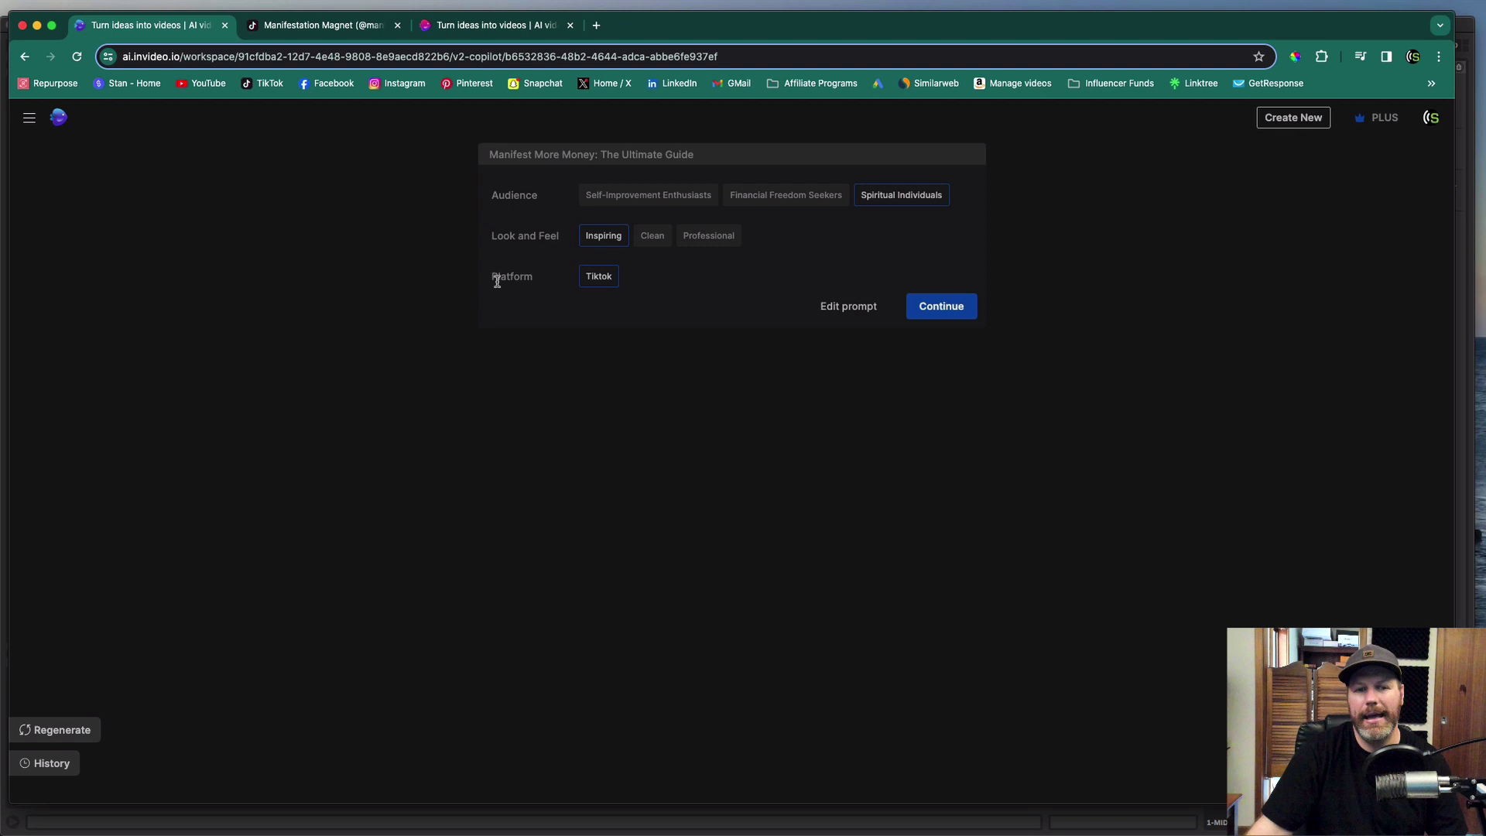
# Accept the brief to generate the 1:38 video, then preview it to 0:40.
pyautogui.click(941, 307)
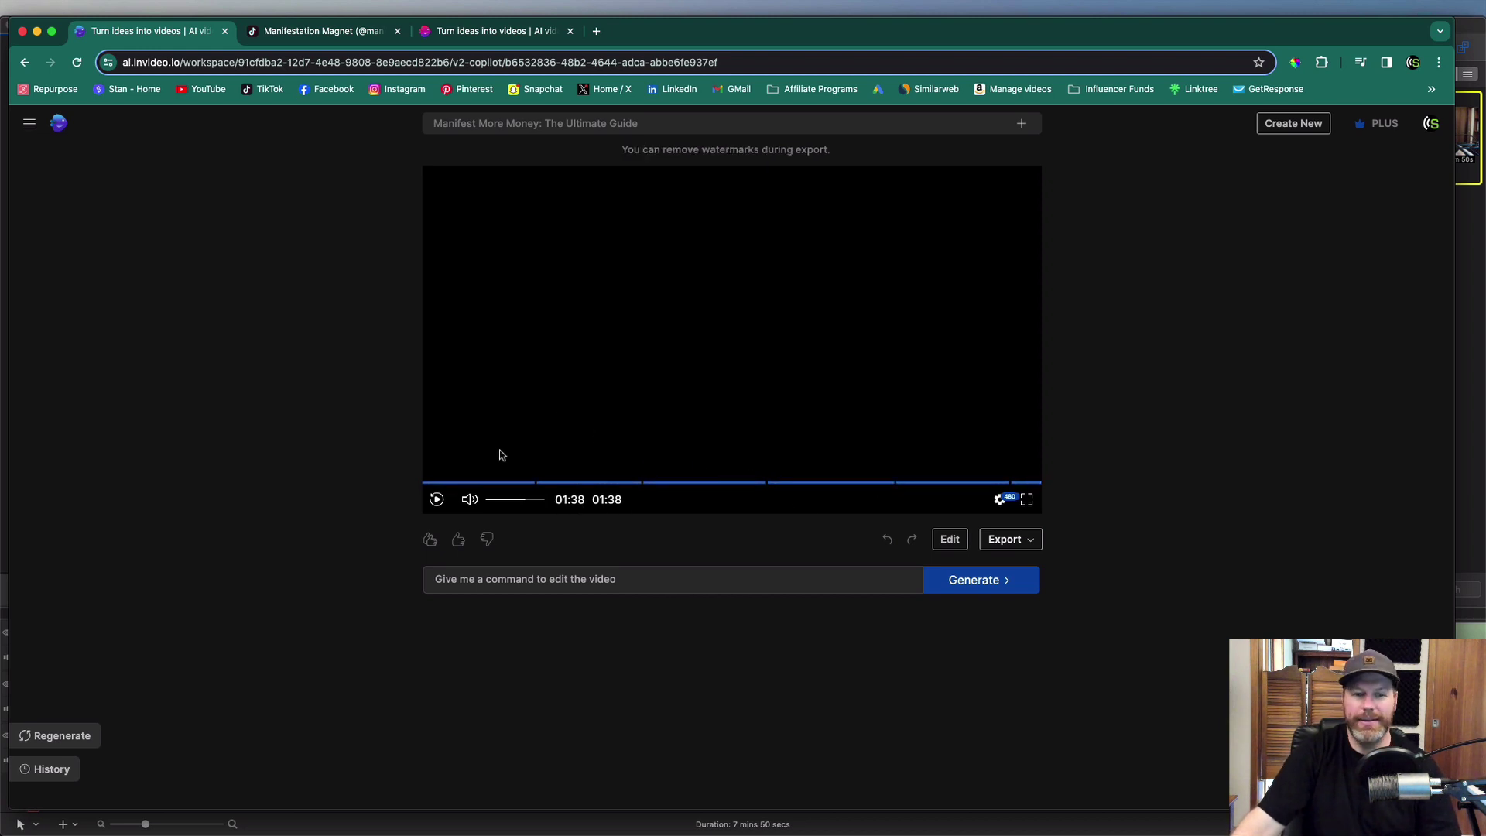
pyautogui.click(424, 483)
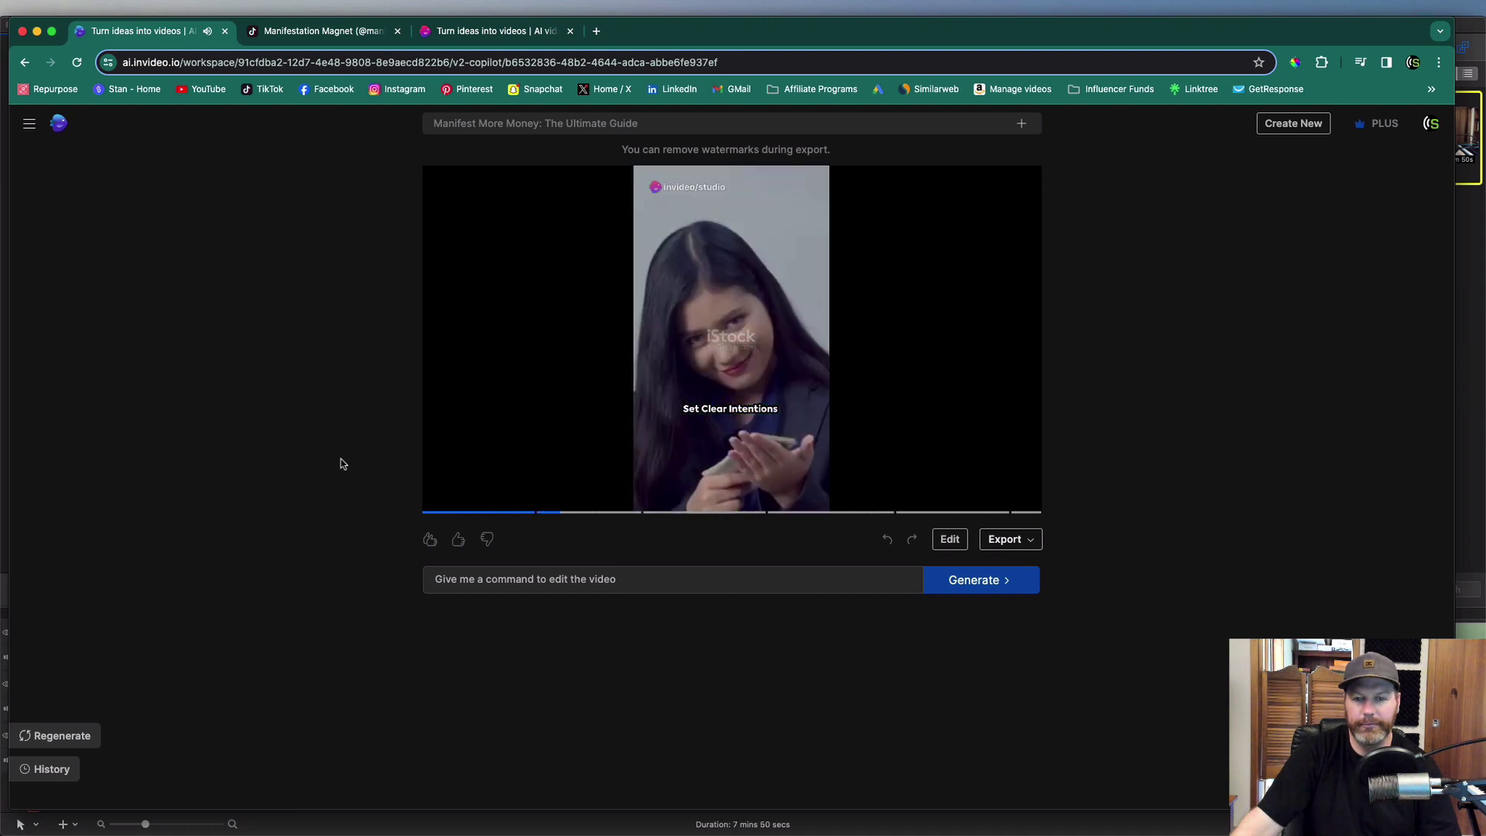
pyautogui.press('space')
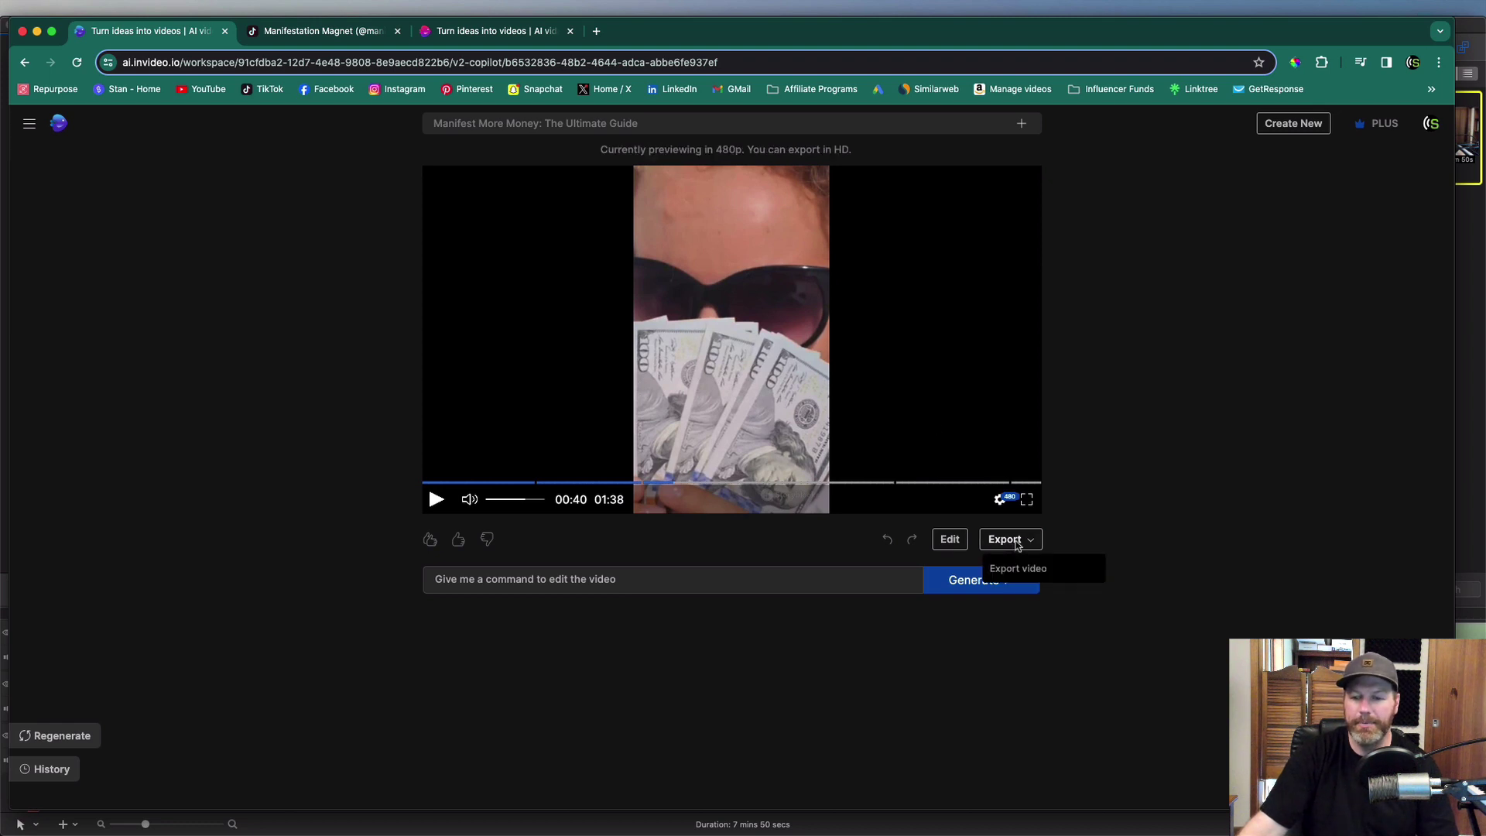
# Export the video at 1080p with no watermarks and no branding.
pyautogui.click(1015, 568)
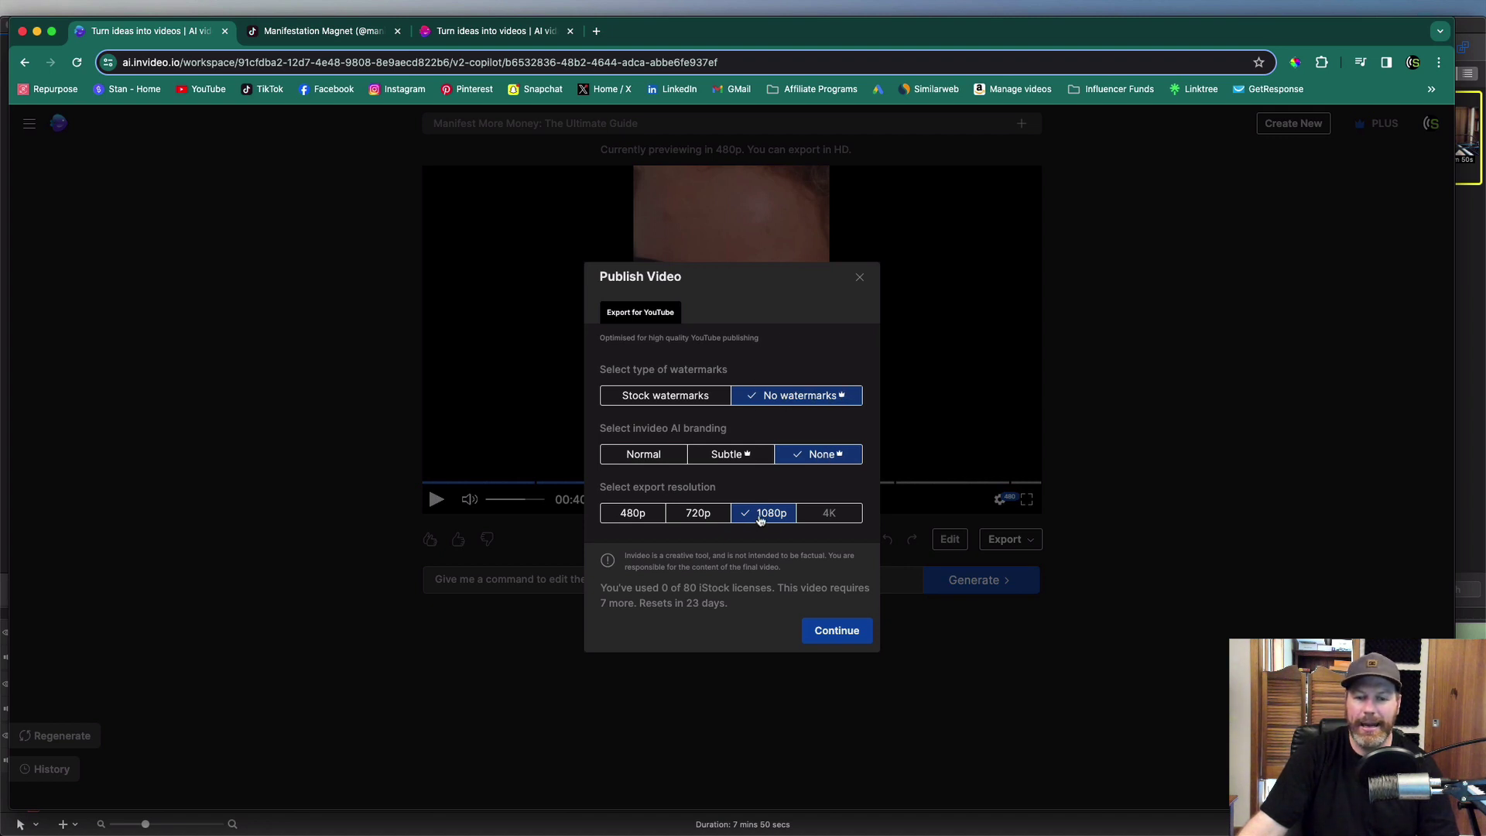
pyautogui.click(834, 635)
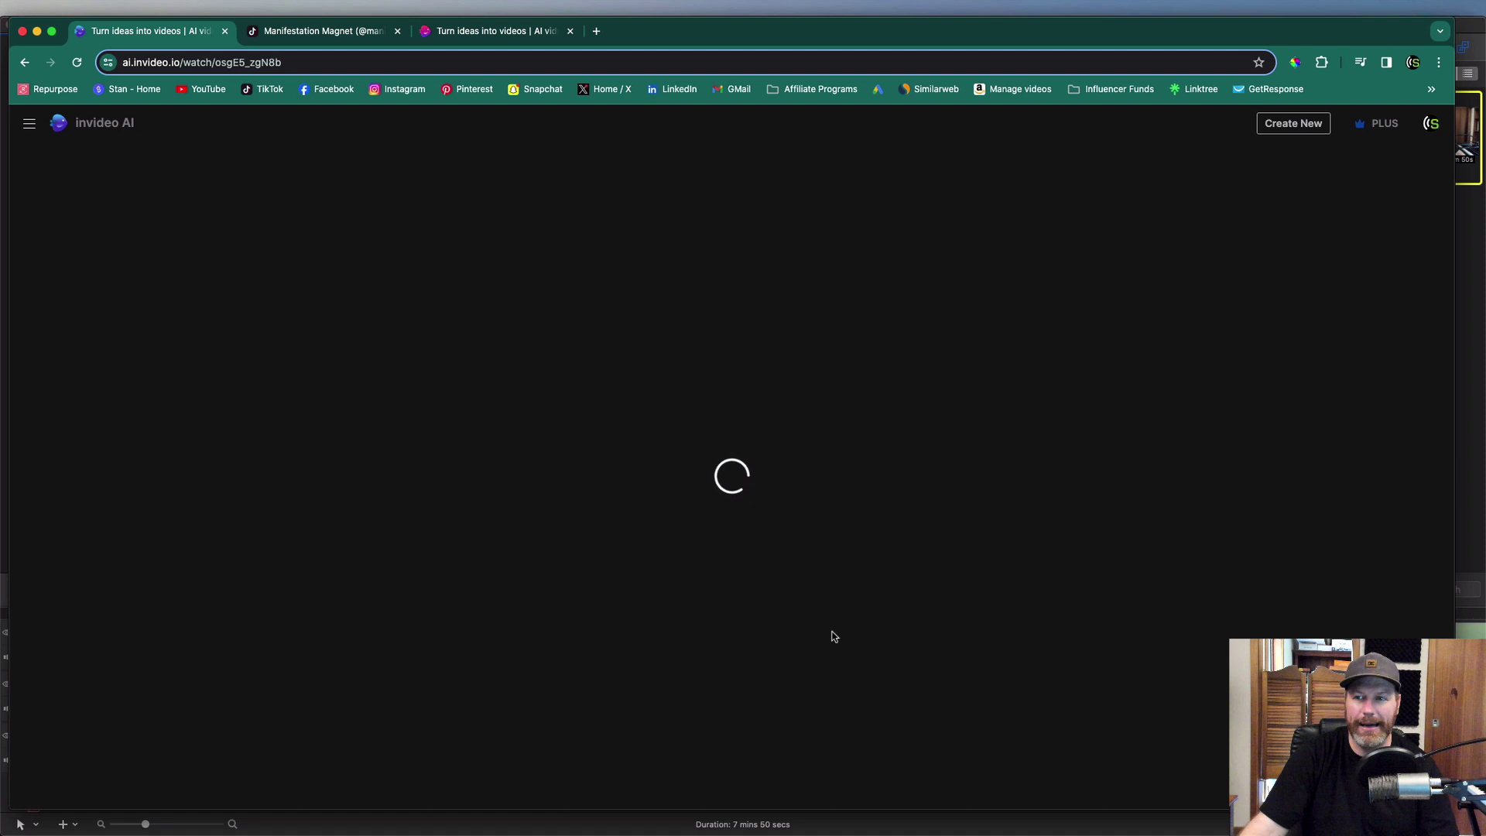
# Start a blank CapCut project and check the 148 MB MP4 in Chrome's downloads.
pyautogui.press('super+Tab')
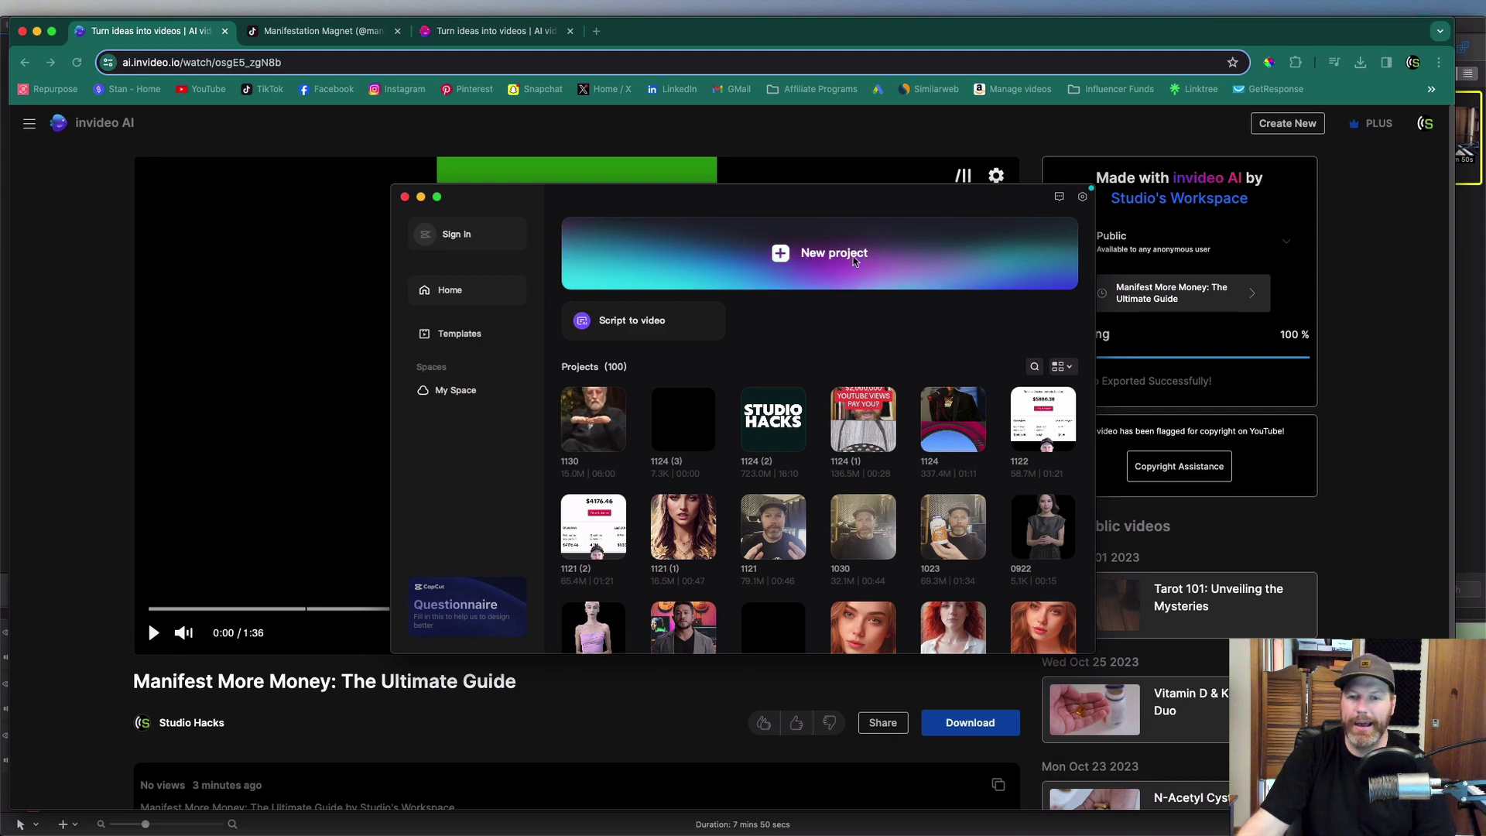
pyautogui.click(813, 258)
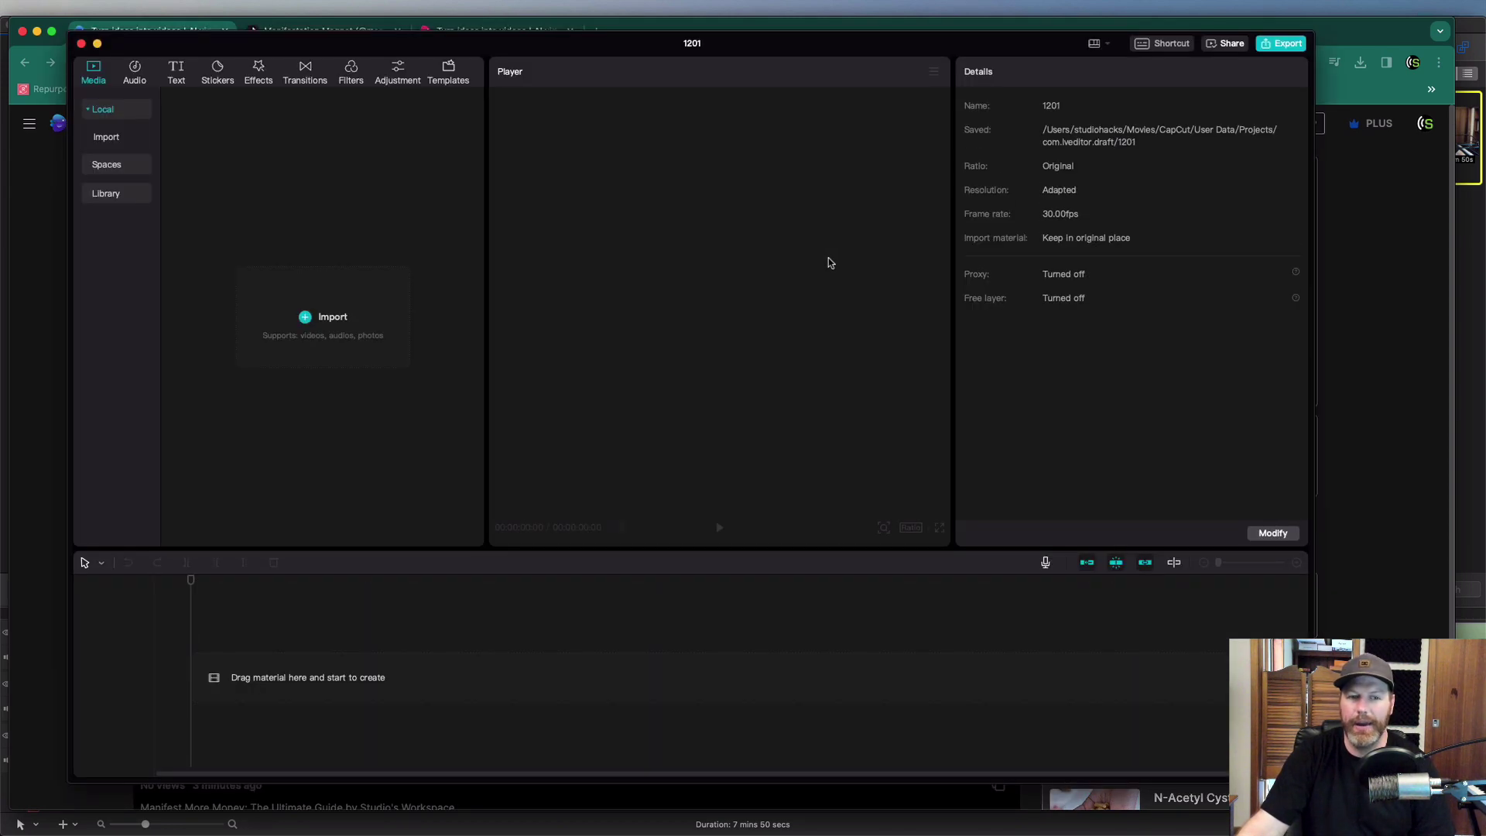
pyautogui.click(1360, 62)
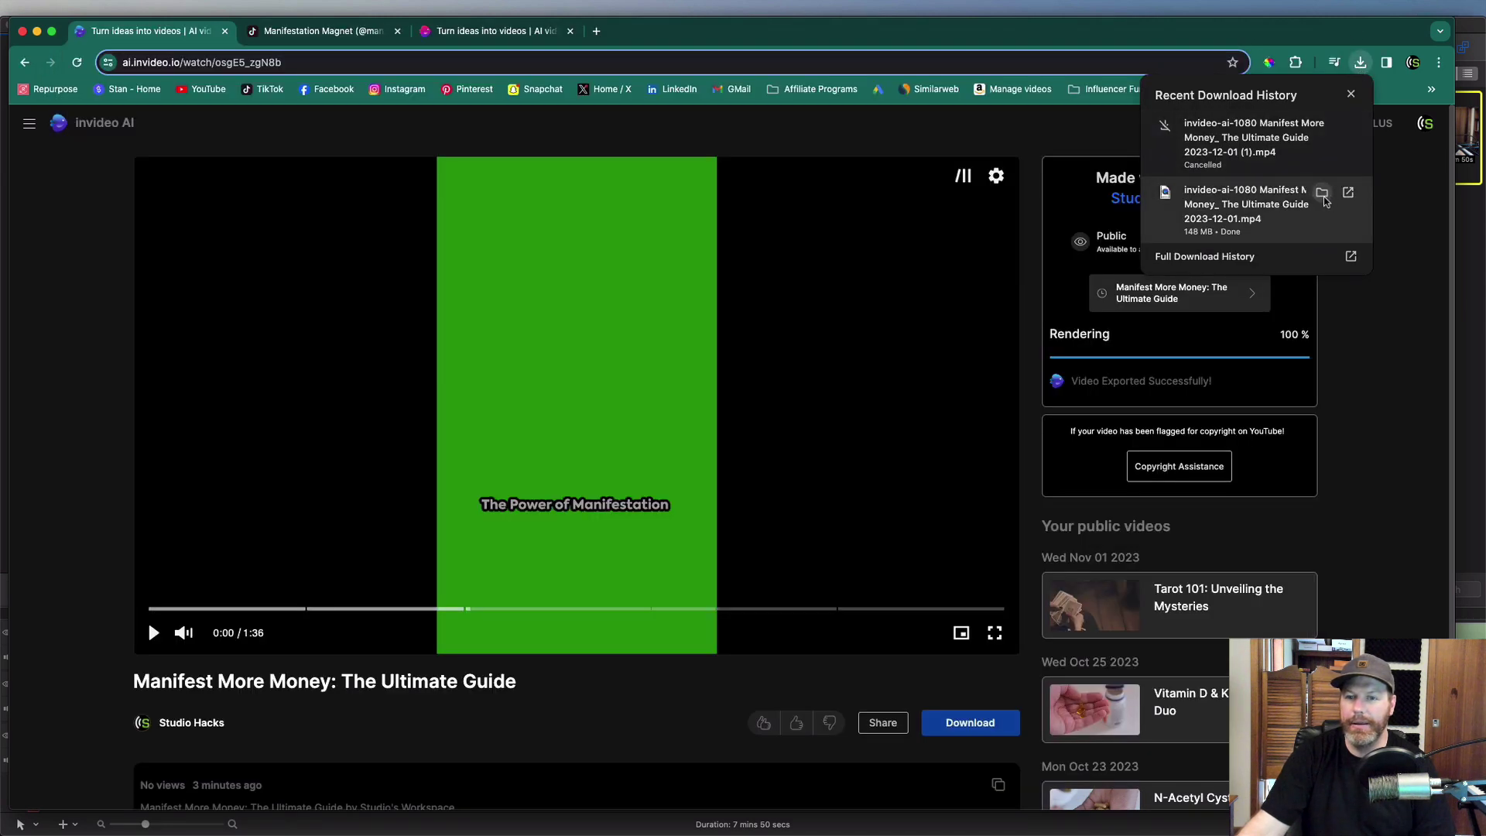
# Import the downloaded Manifest More Money MP4 into CapCut media and drop it onto the timeline.
pyautogui.click(1321, 192)
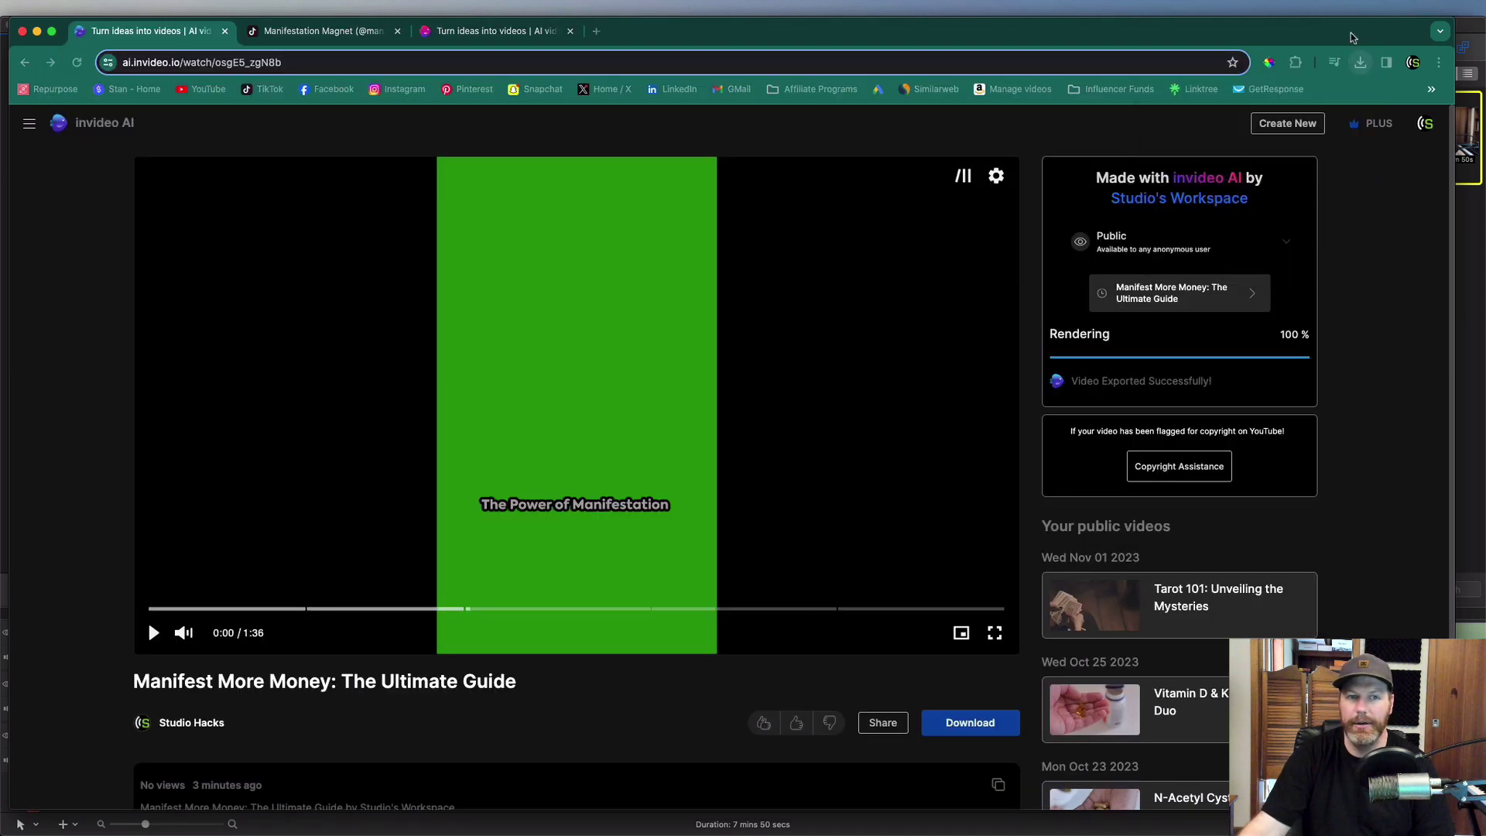
pyautogui.moveTo(1383, 40); pyautogui.dragTo(1410, 279)
pyautogui.click(820, 112)
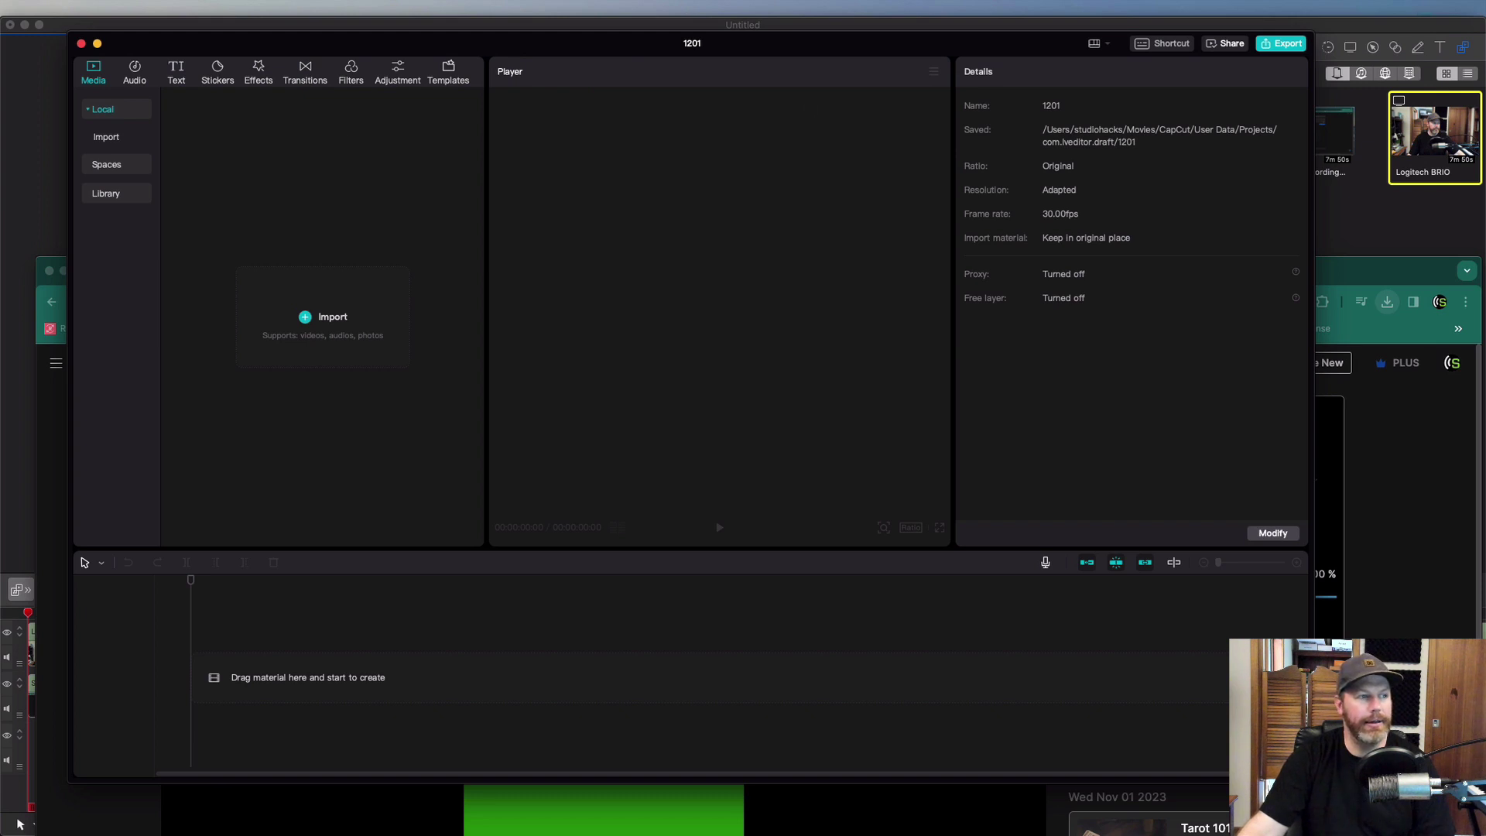
pyautogui.moveTo(570, 308); pyautogui.dragTo(277, 283)
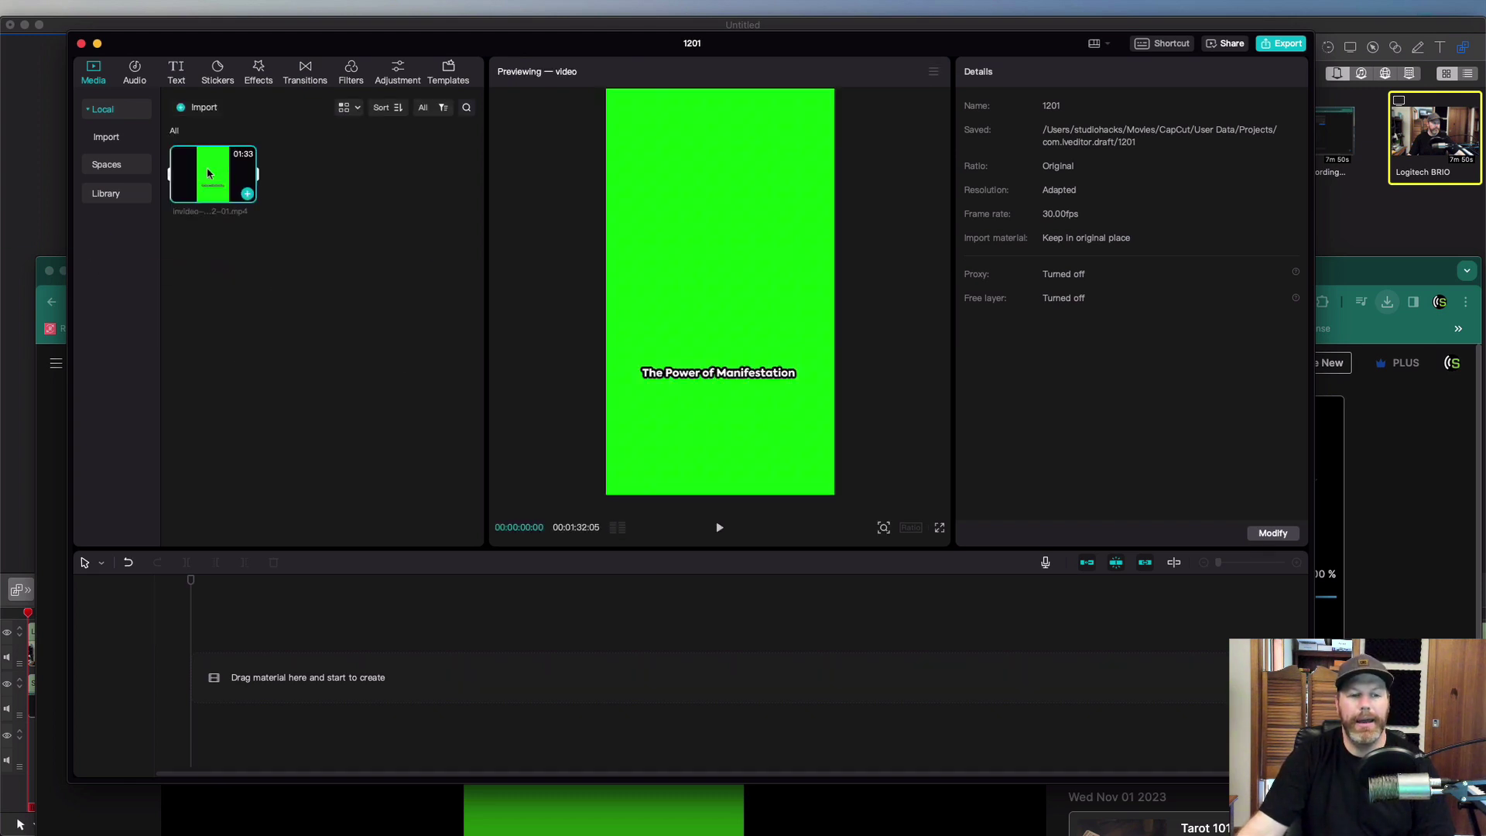
pyautogui.moveTo(203, 165); pyautogui.dragTo(264, 688)
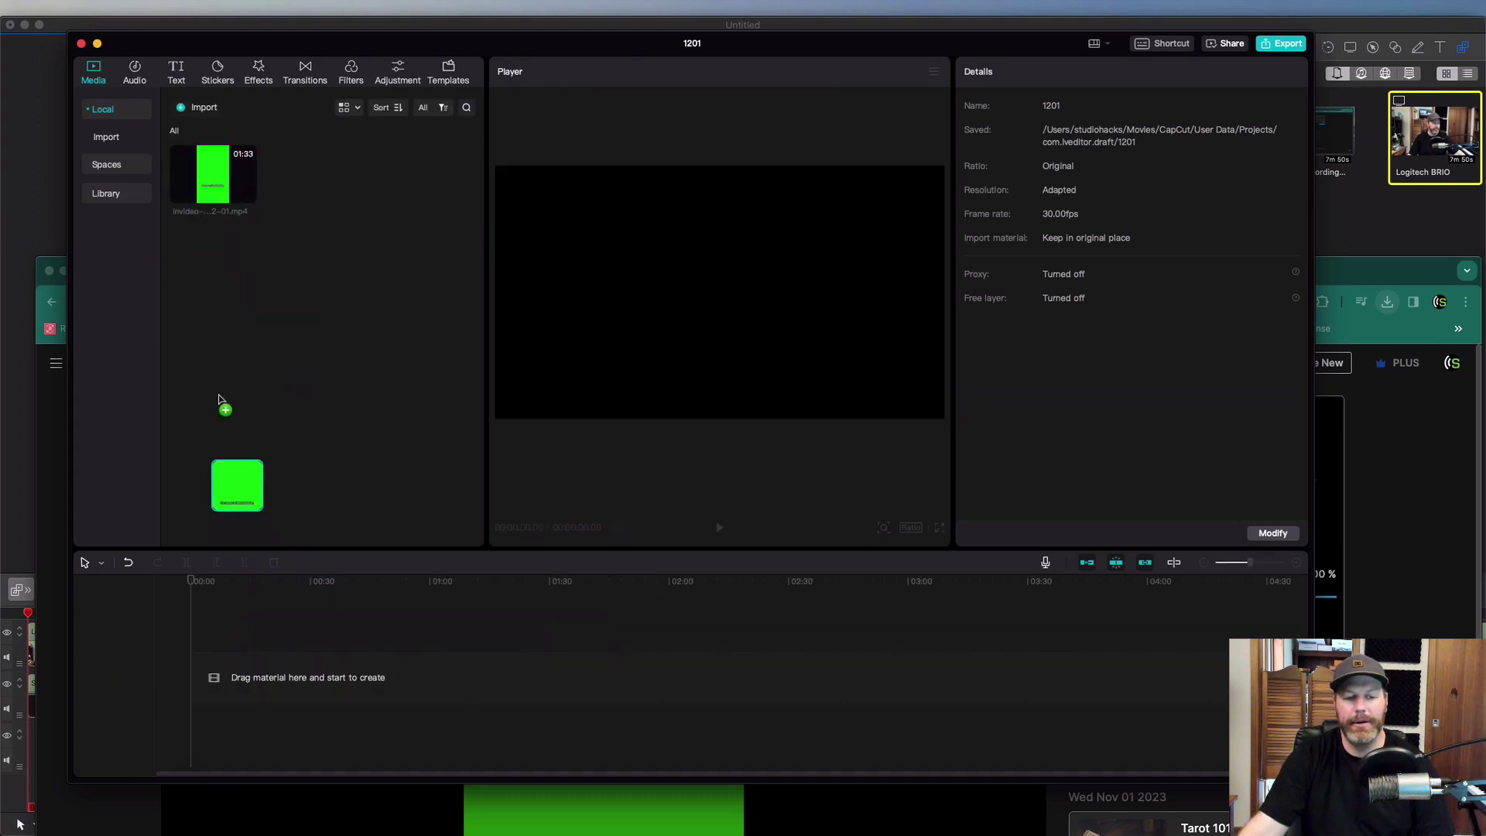
pyautogui.click(176, 71)
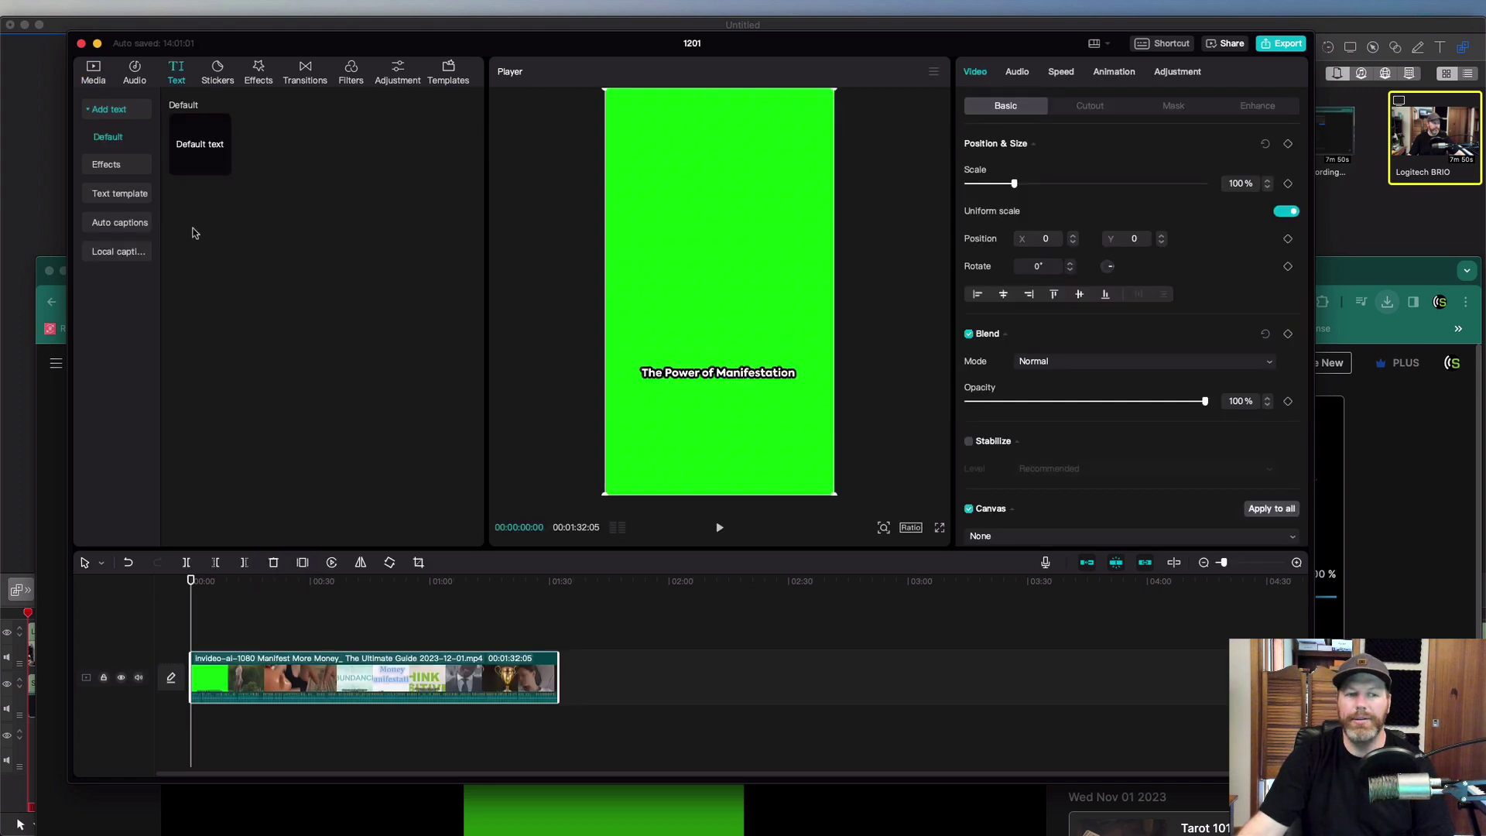
pyautogui.click(123, 224)
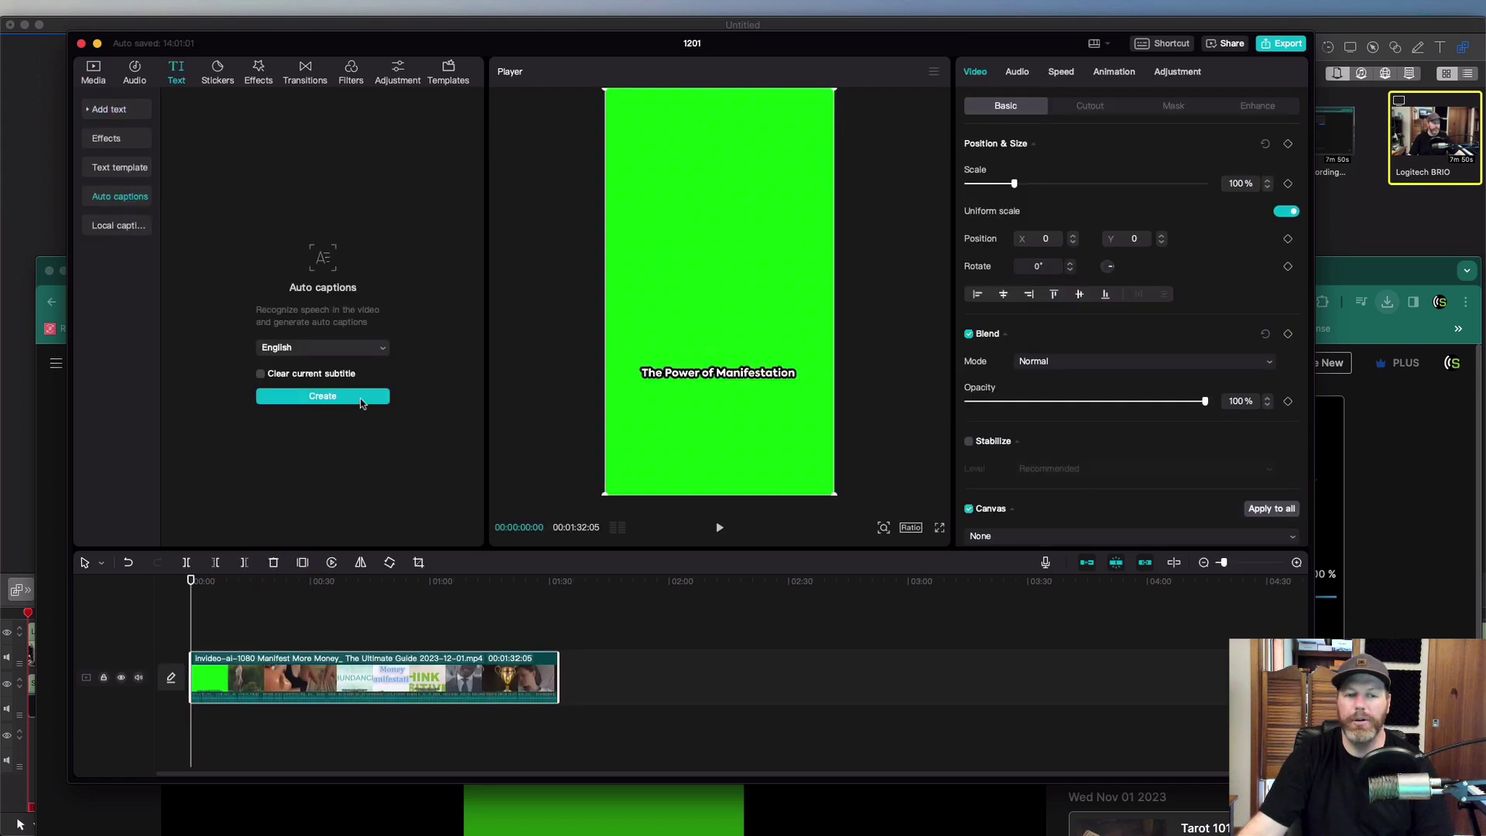
# Create auto captions in plain white style, move them to mid-frame, and set font size 12.
pyautogui.click(361, 398)
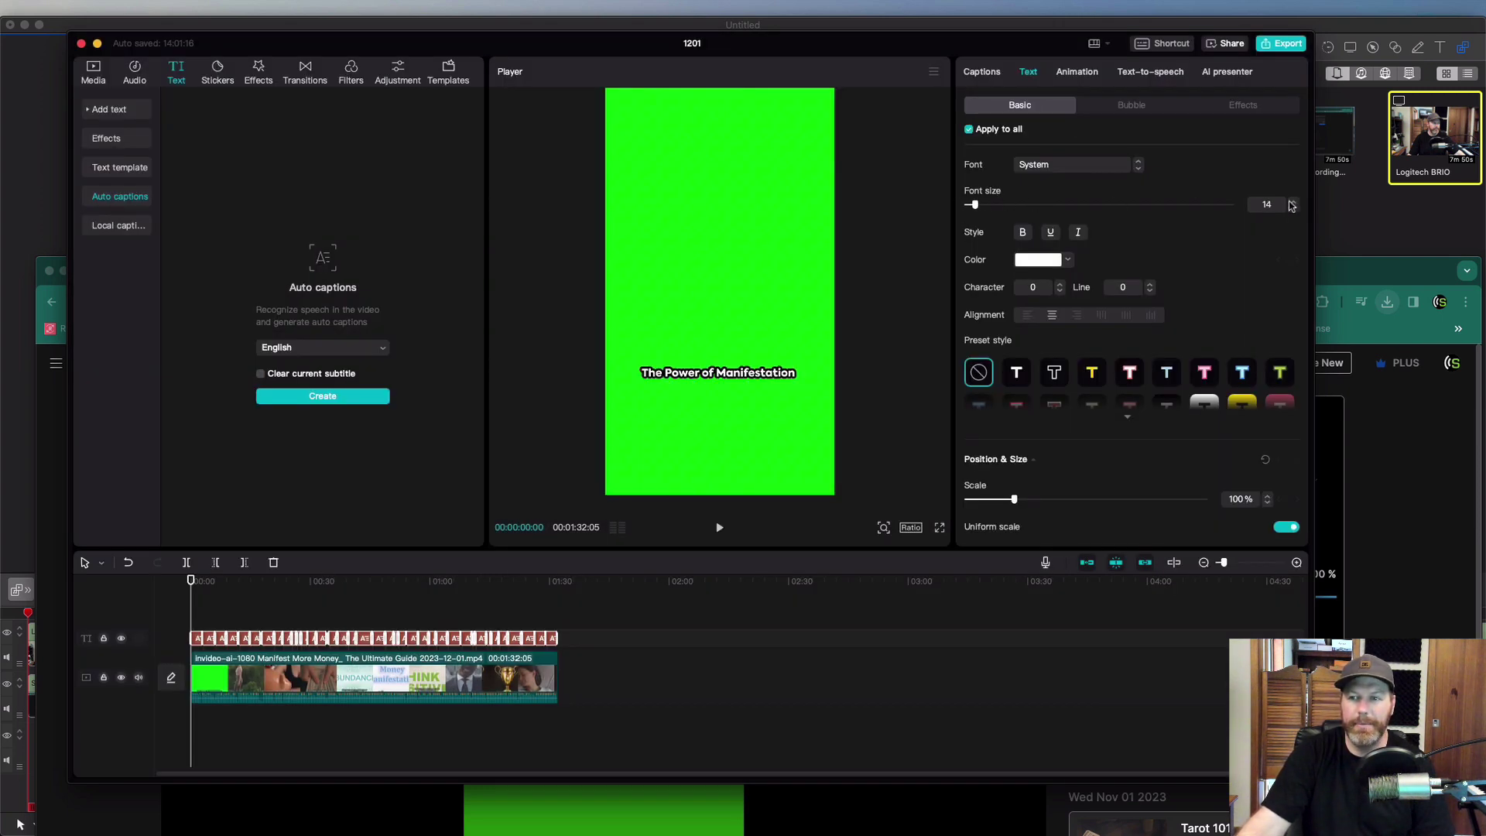
pyautogui.click(1016, 376)
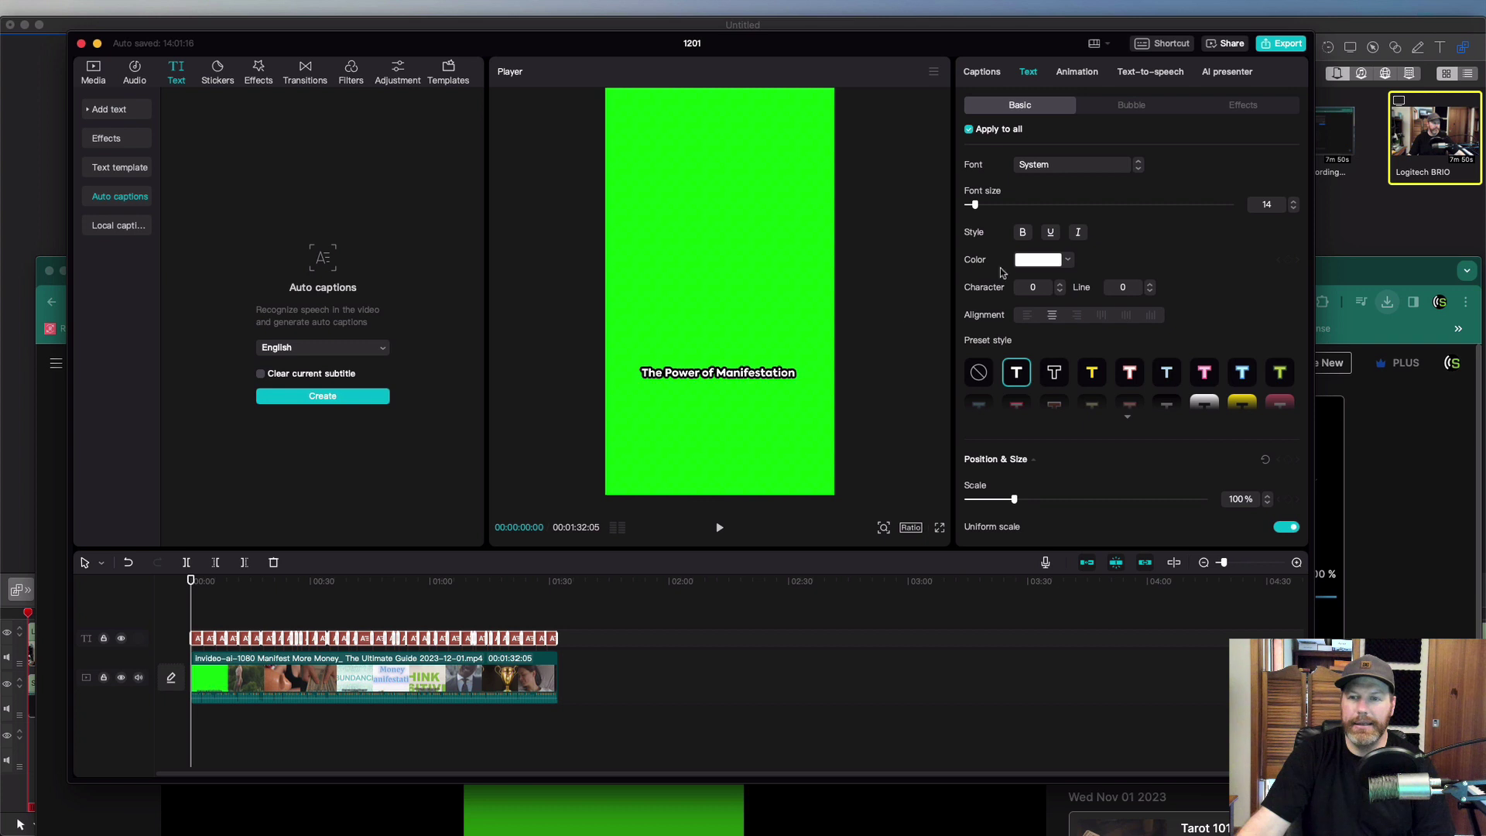
pyautogui.press('space')
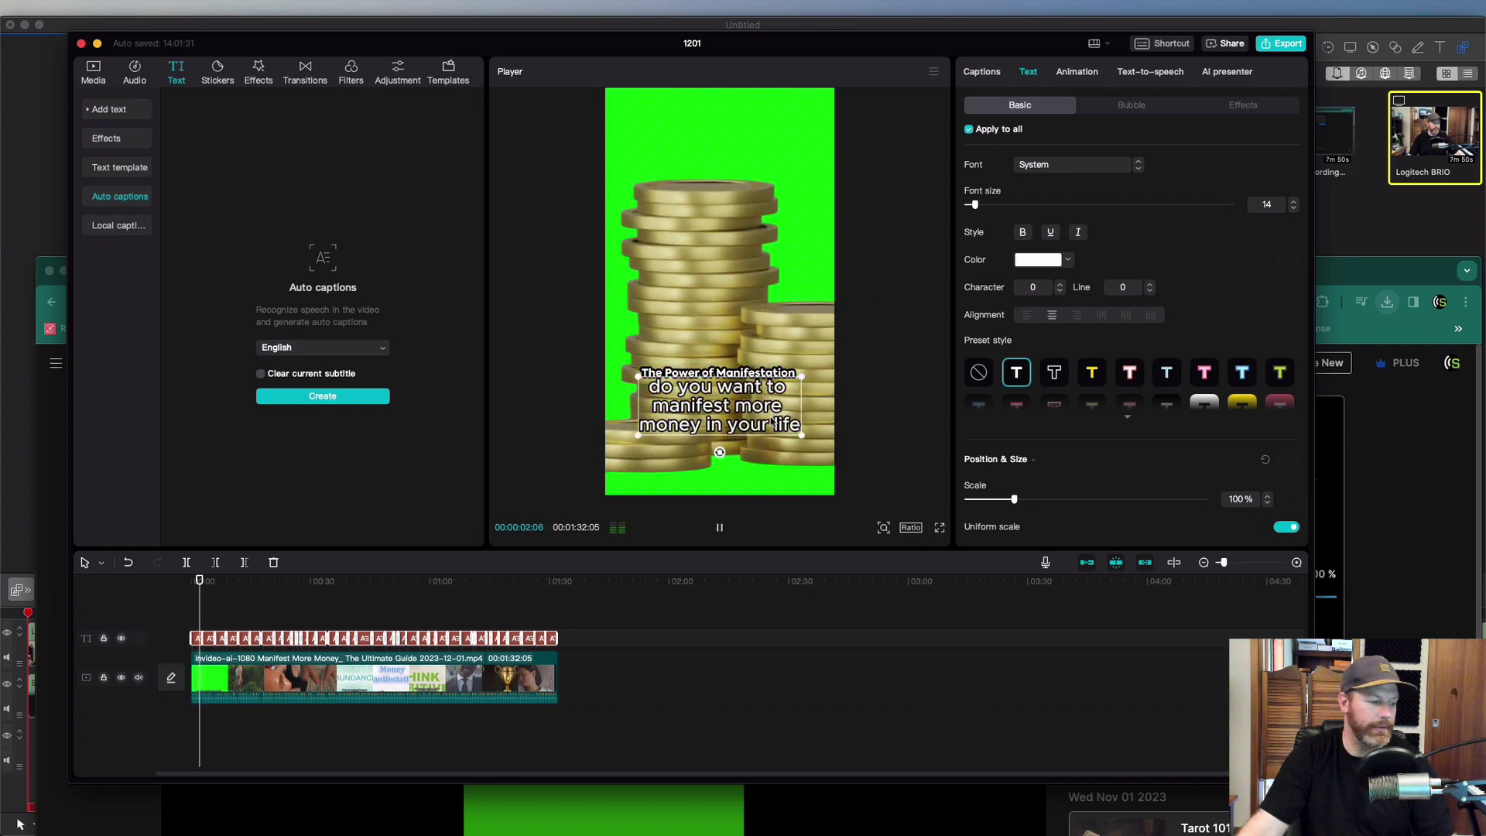
pyautogui.moveTo(785, 421); pyautogui.dragTo(746, 282)
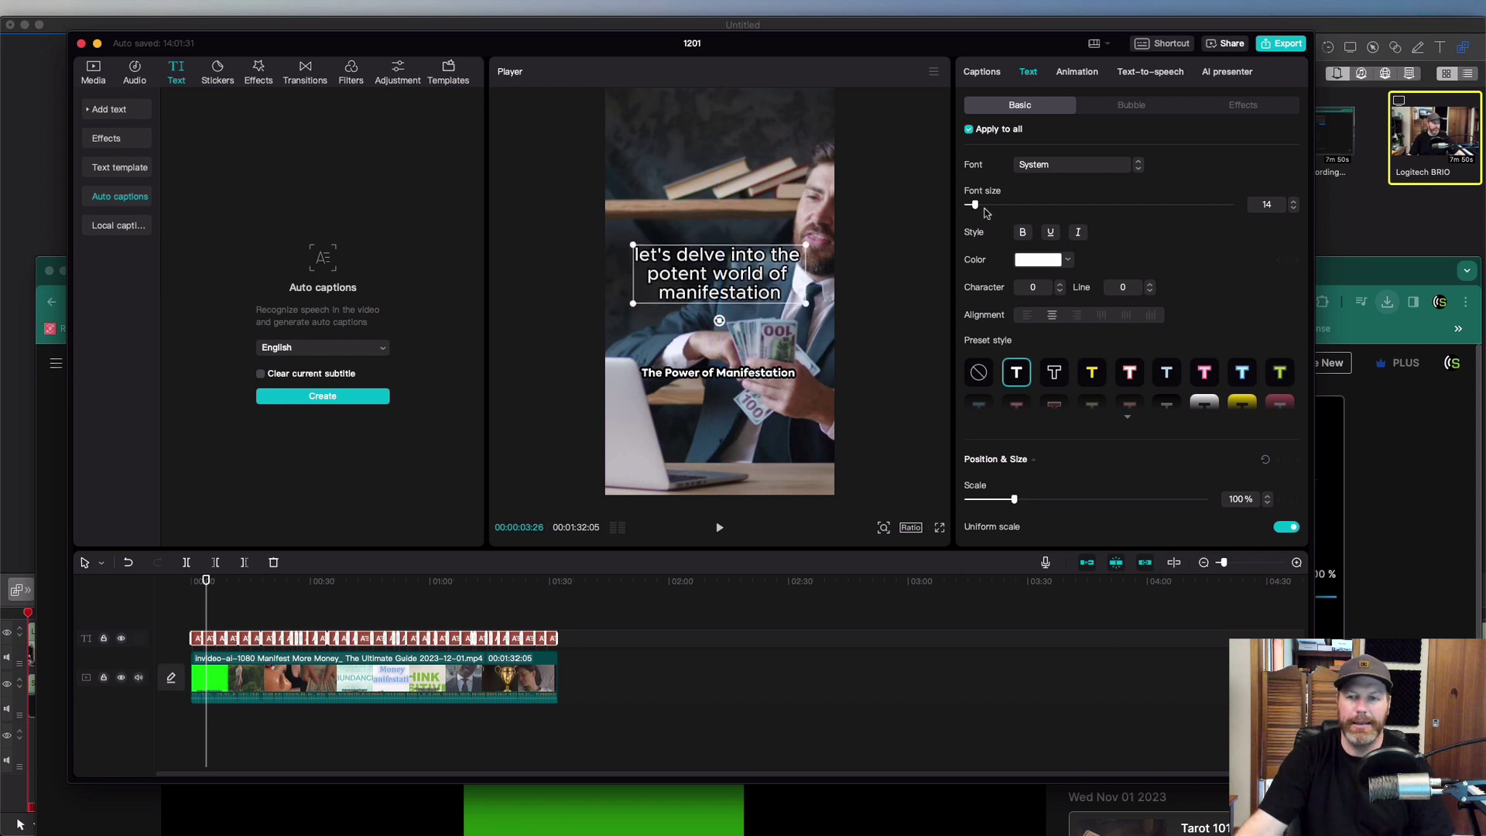
pyautogui.click(1294, 209)
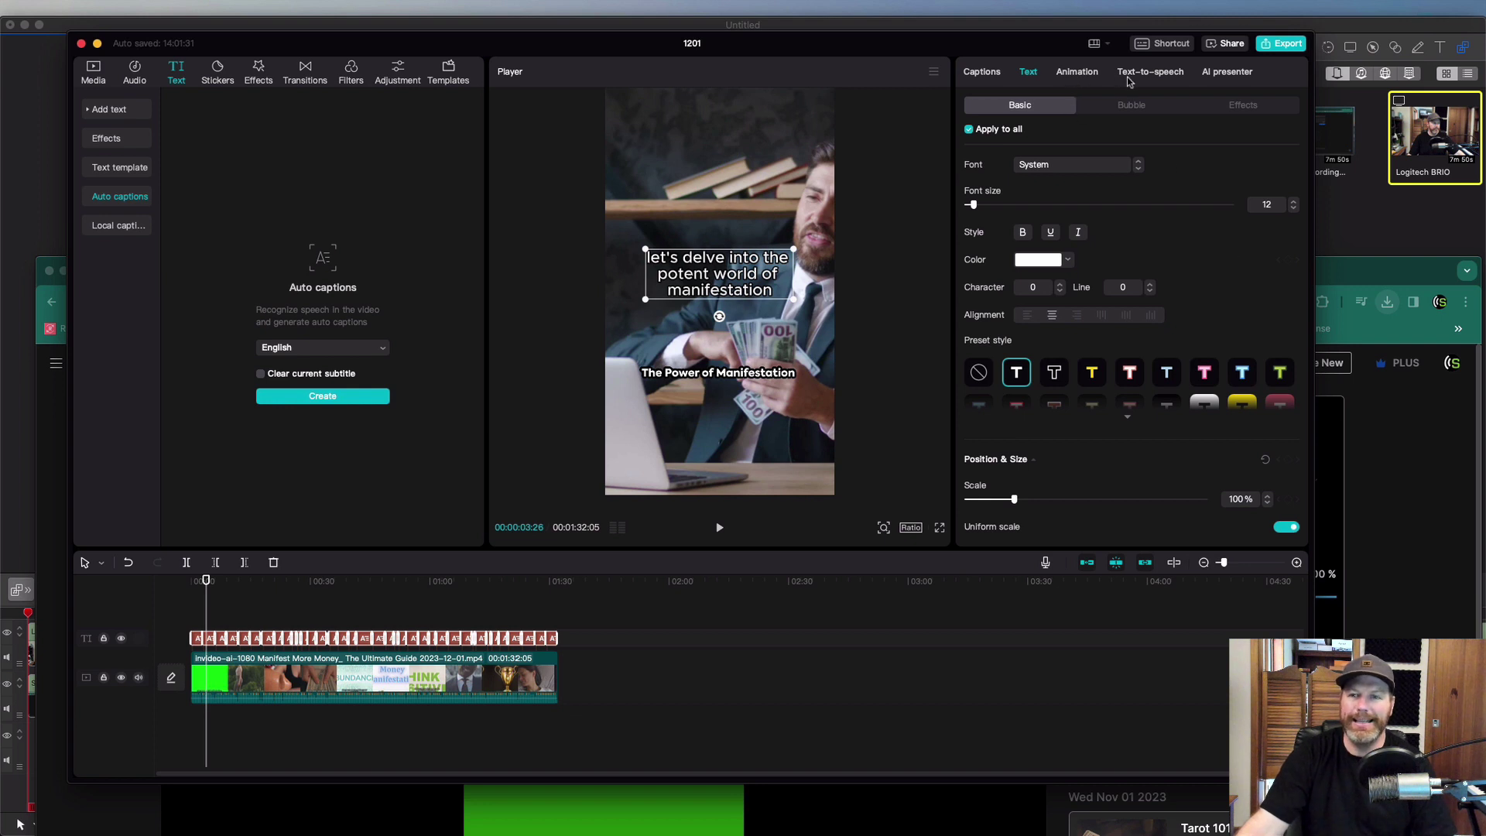
# Apply the Line highlight caption animation and preview it from later in the clip.
pyautogui.click(1077, 72)
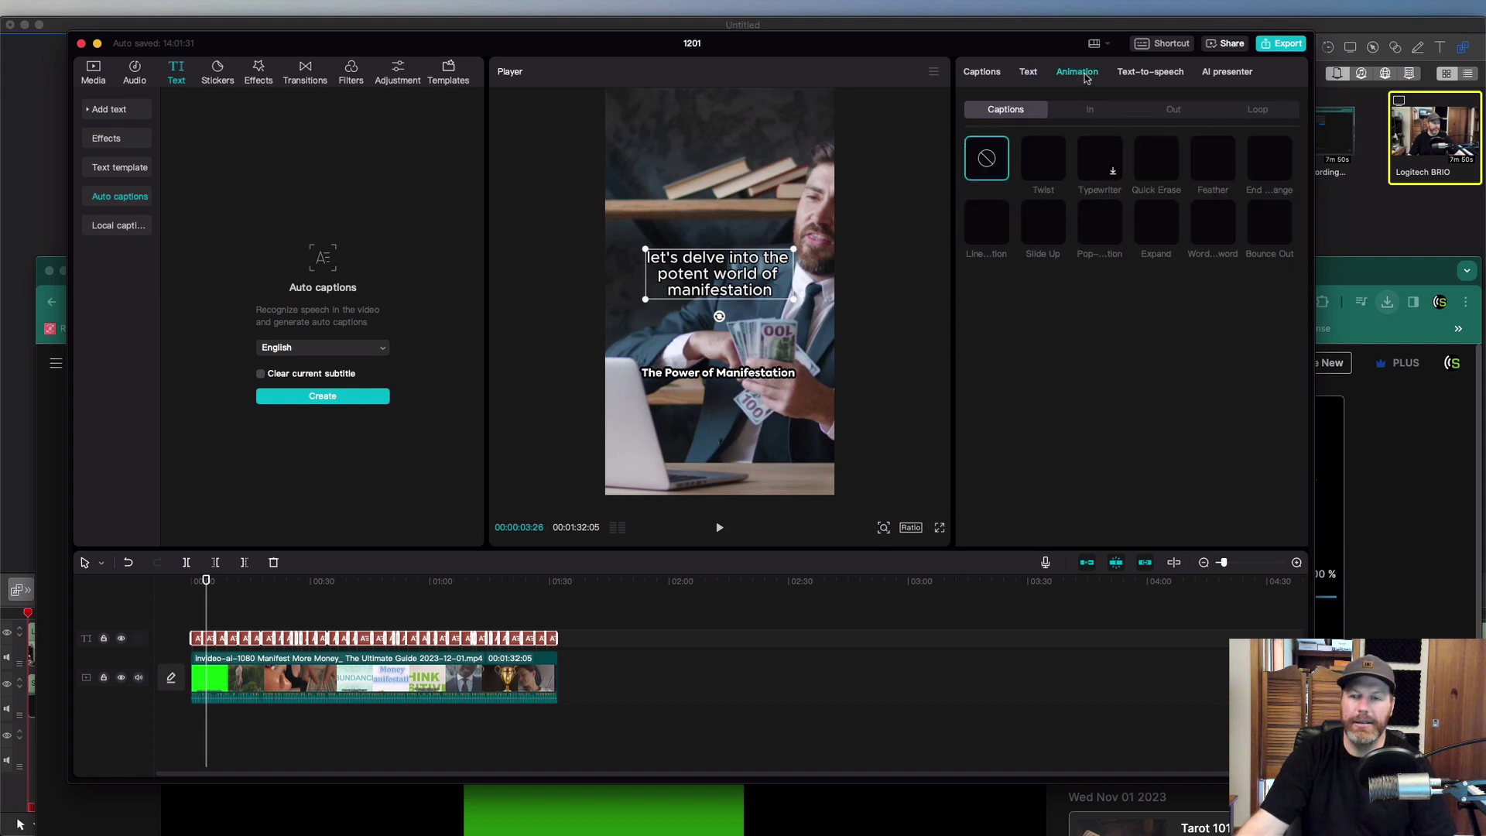
pyautogui.click(991, 219)
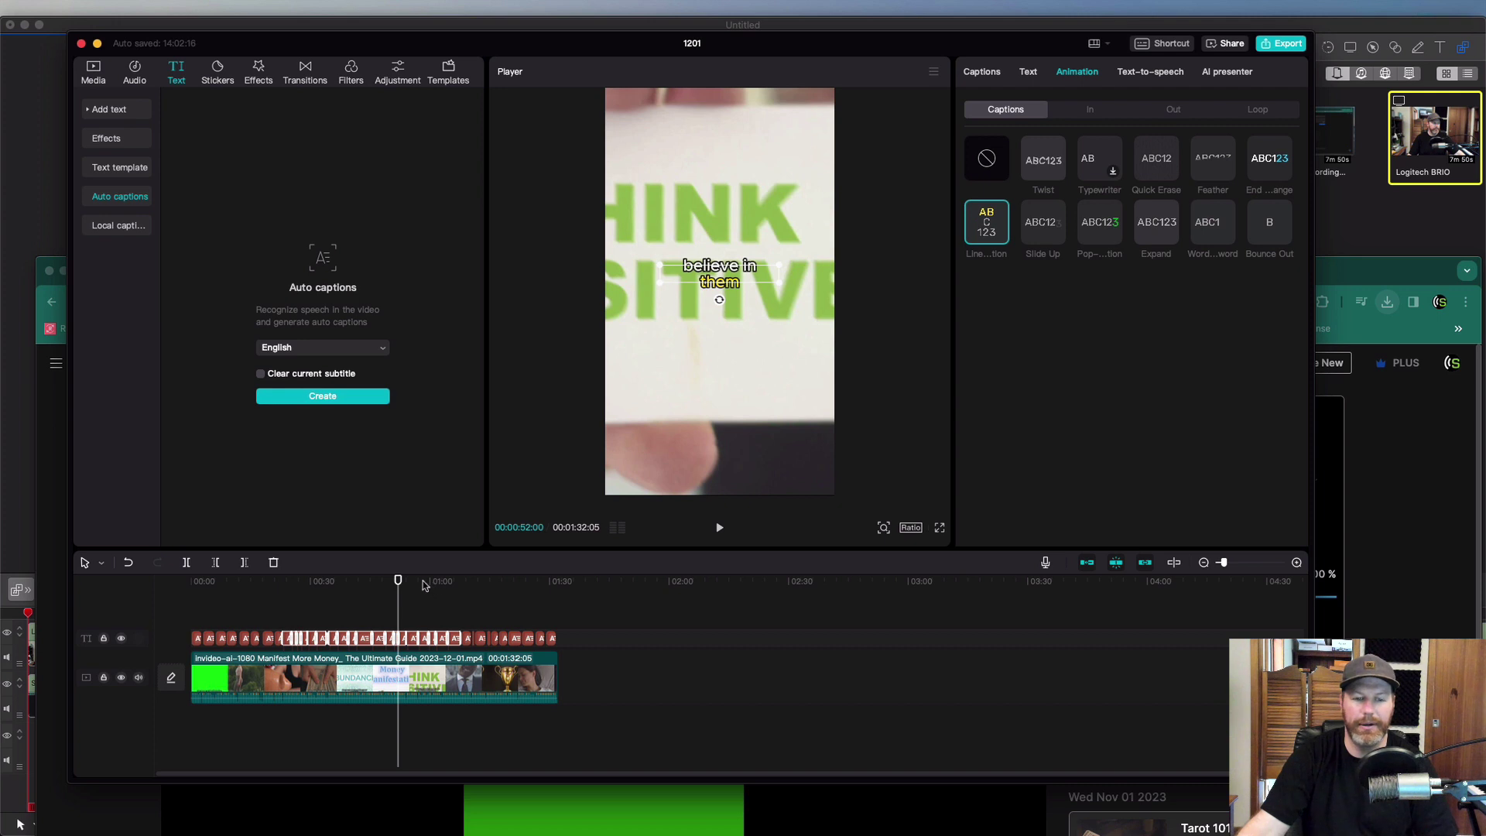
pyautogui.click(428, 583)
pyautogui.press('space')
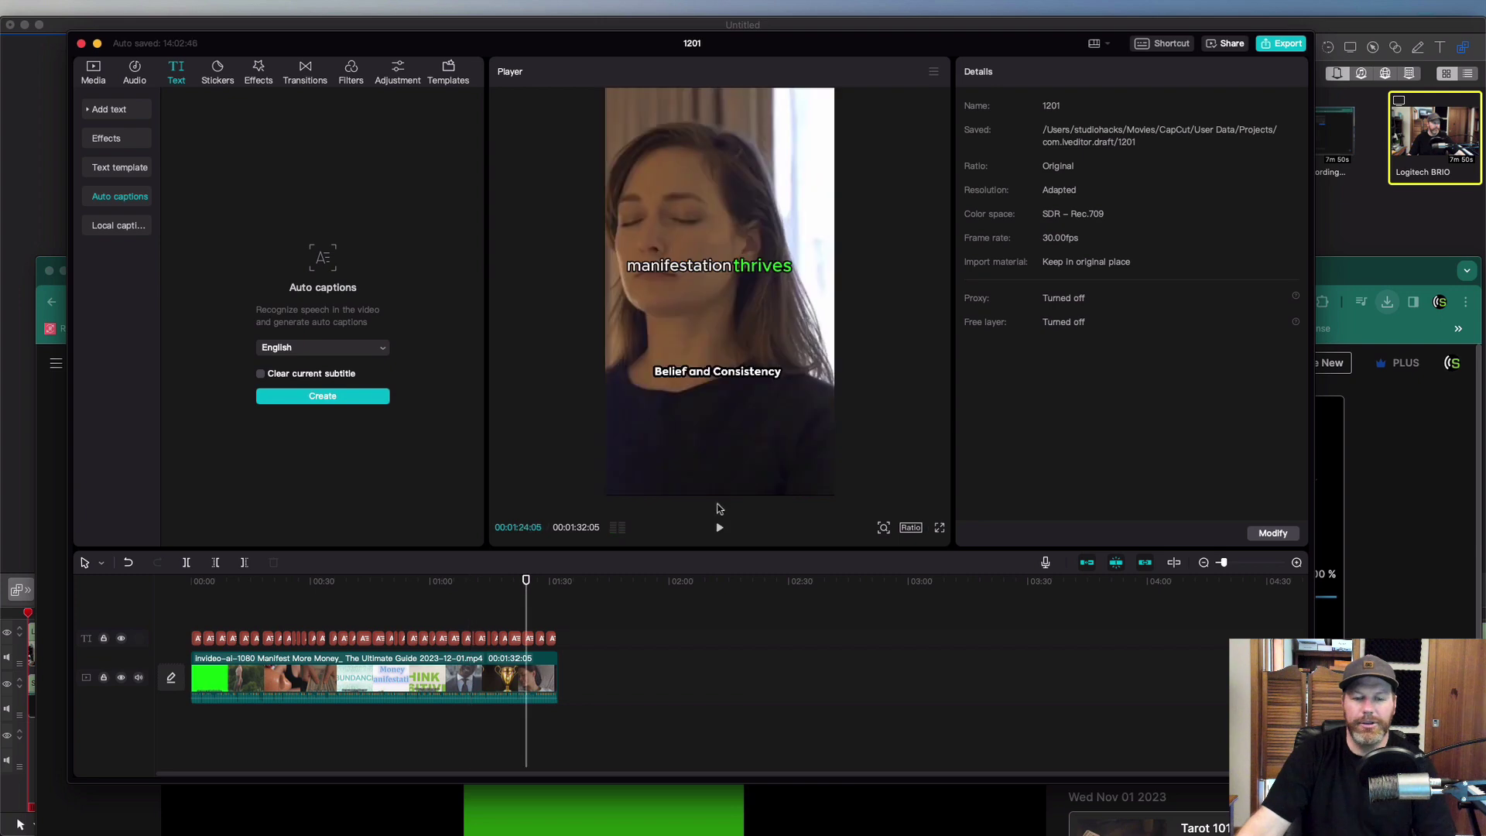
# Export the captioned video as a 1080p H.264 MP4 at 30fps.
pyautogui.press('super+e')
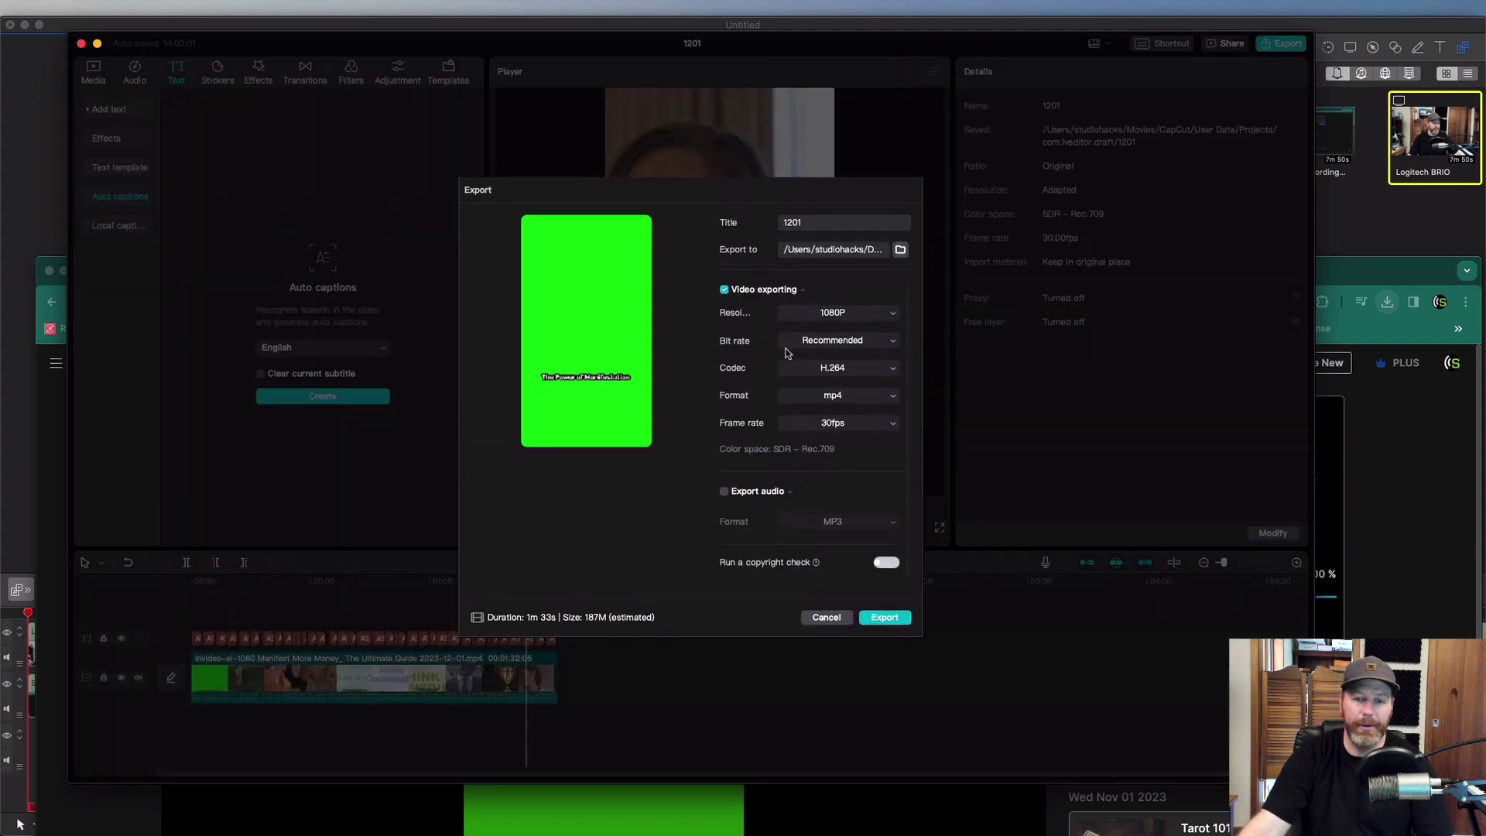
pyautogui.click(826, 628)
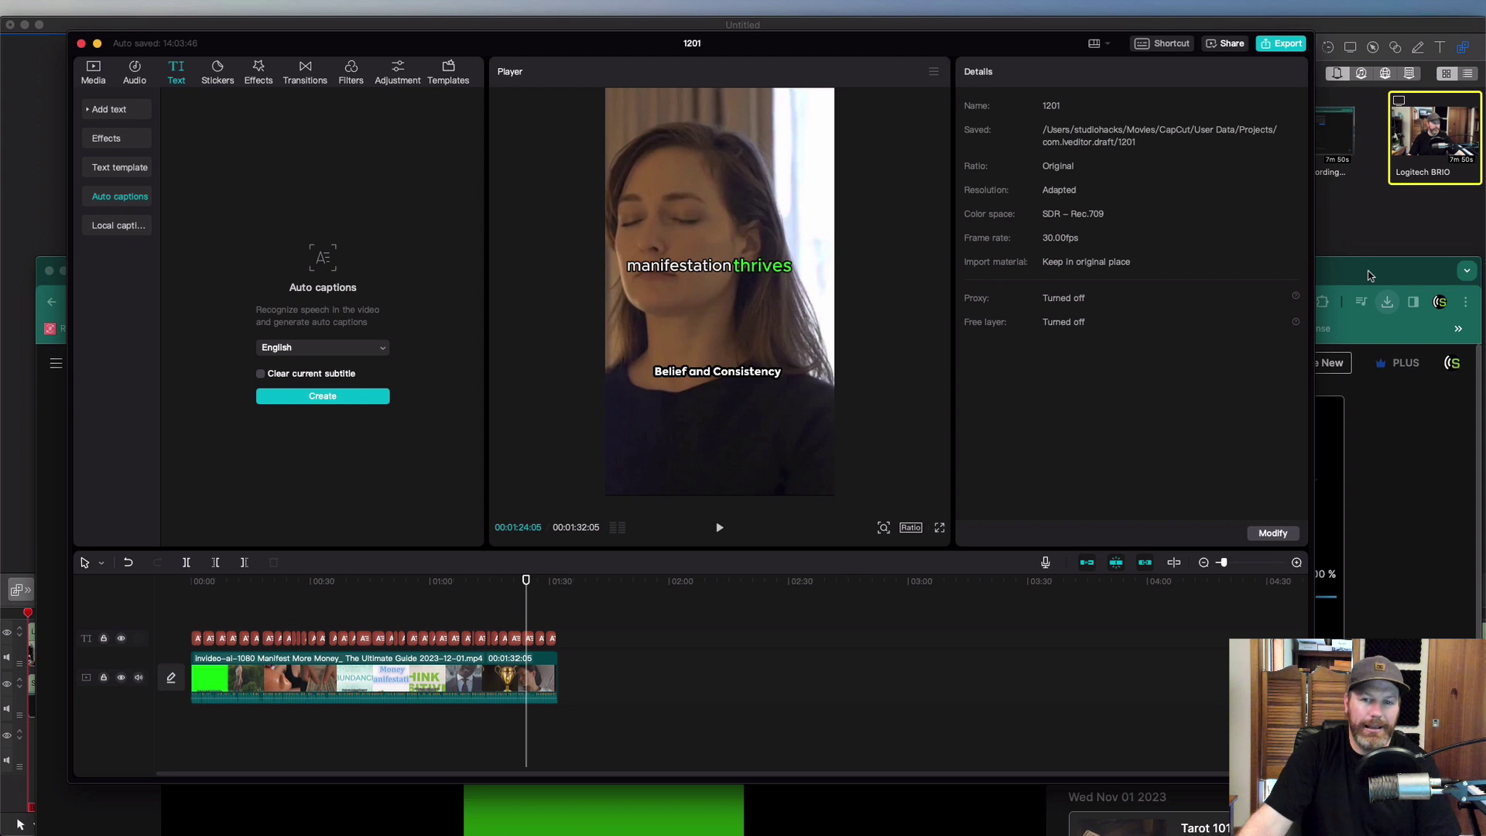
# Bring Chrome forward, raise the window, and show the Manifestation Magnet TikTok profile tab.
pyautogui.click(1358, 275)
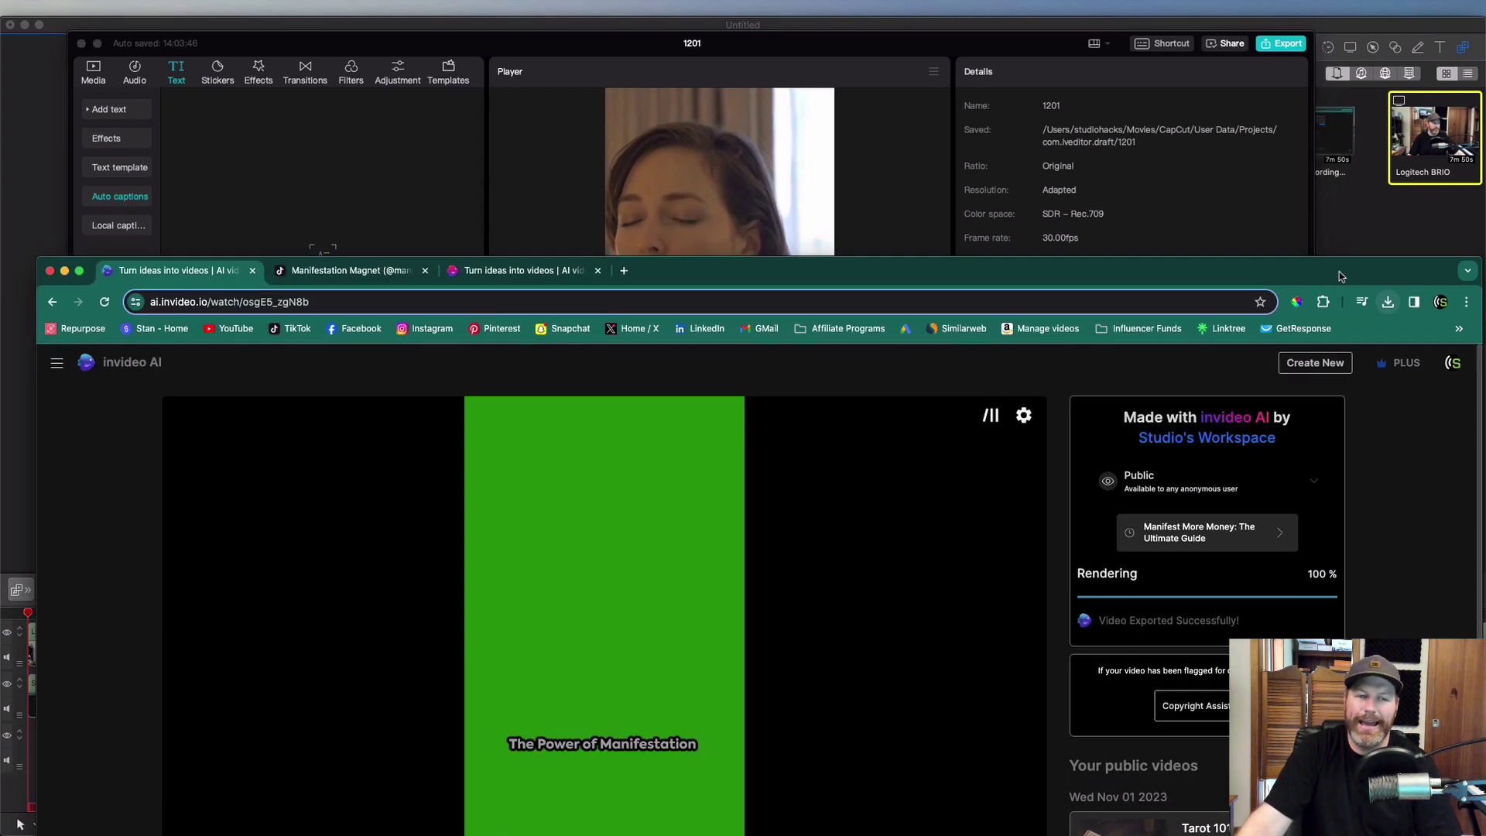
pyautogui.moveTo(1341, 276); pyautogui.dragTo(1329, 218)
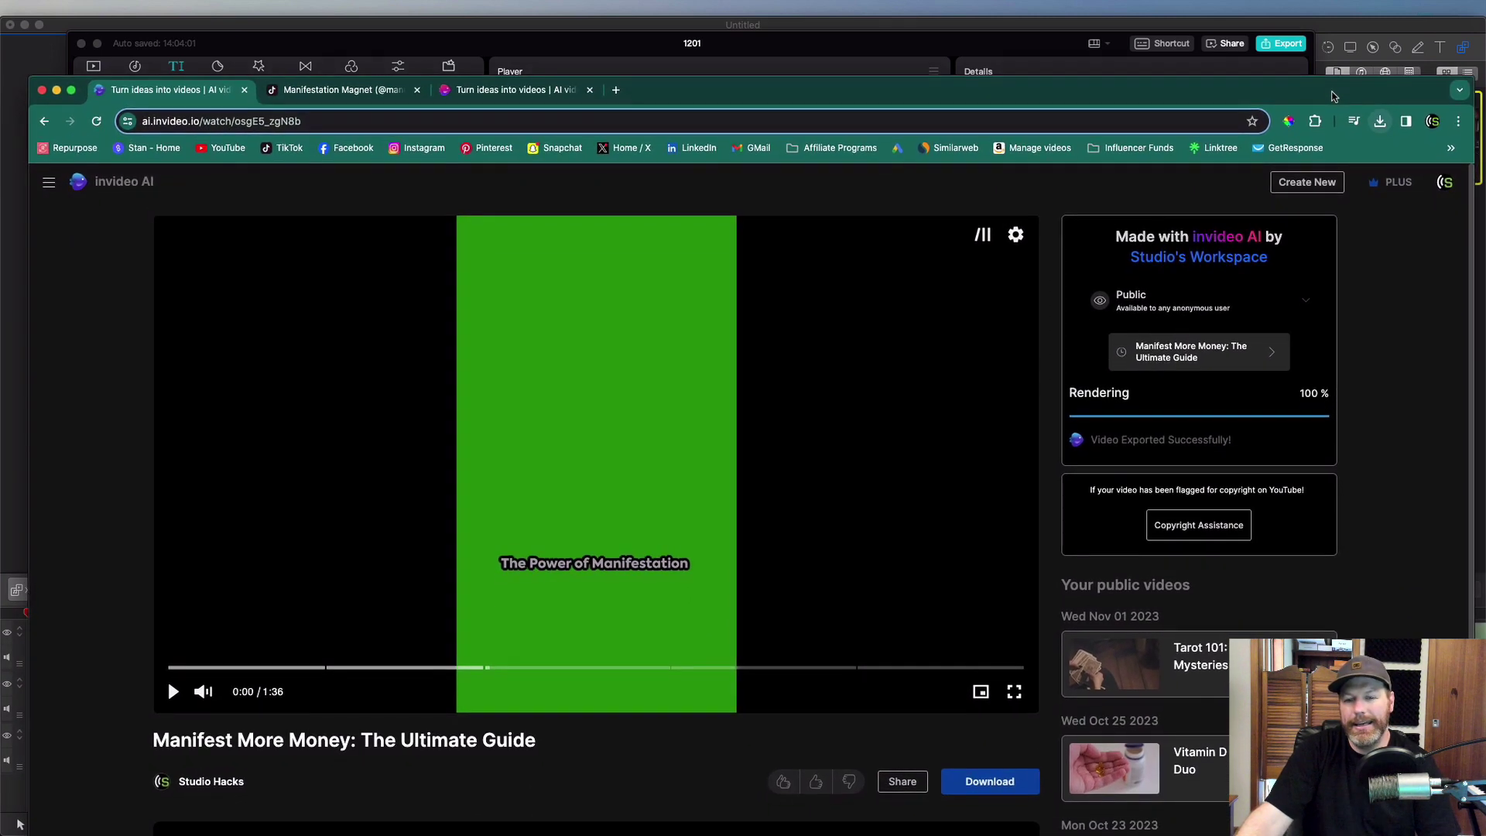
pyautogui.moveTo(1329, 218); pyautogui.dragTo(1339, 132)
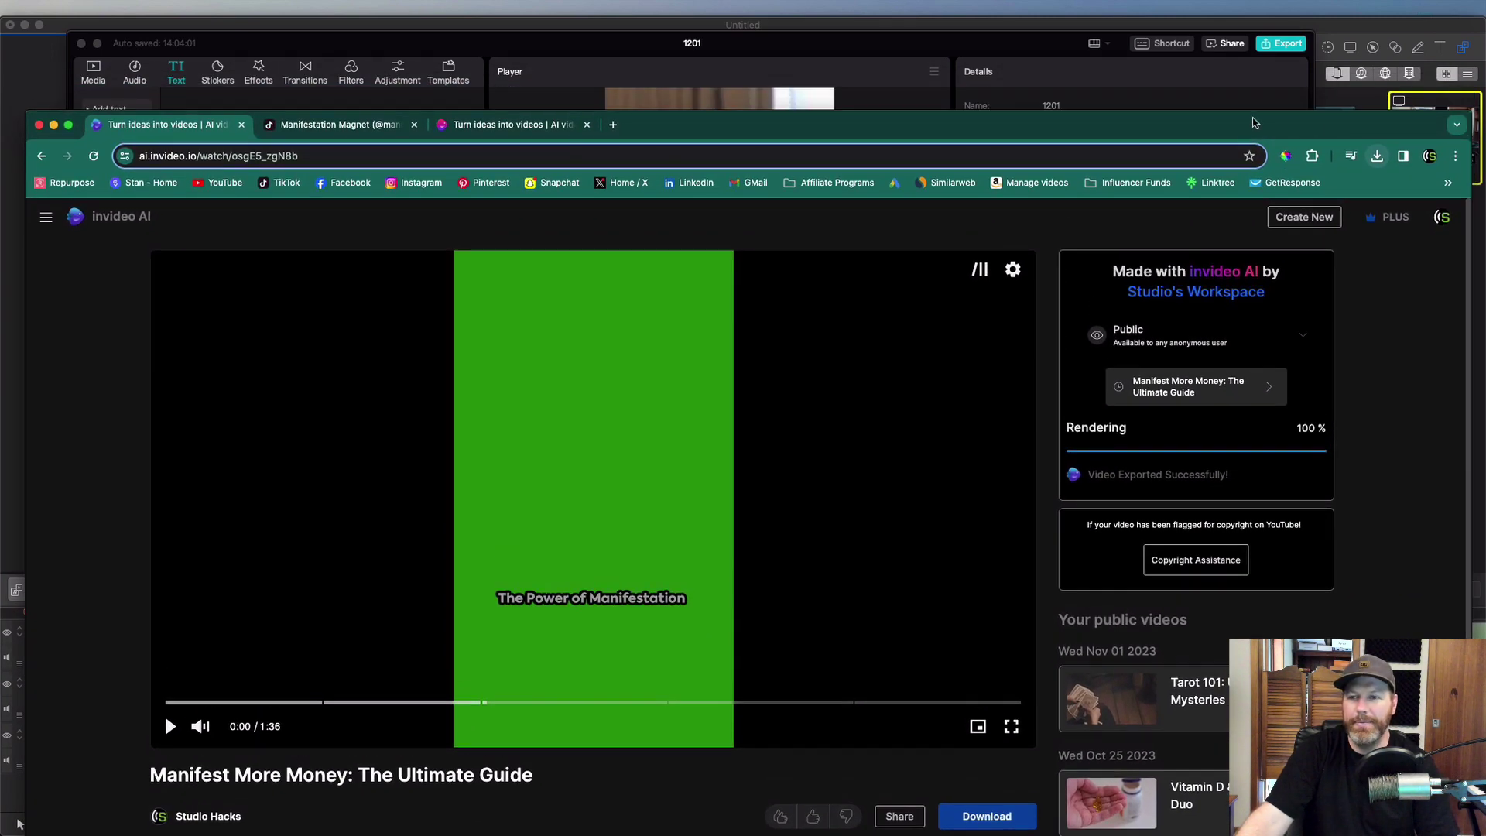
pyautogui.click(304, 125)
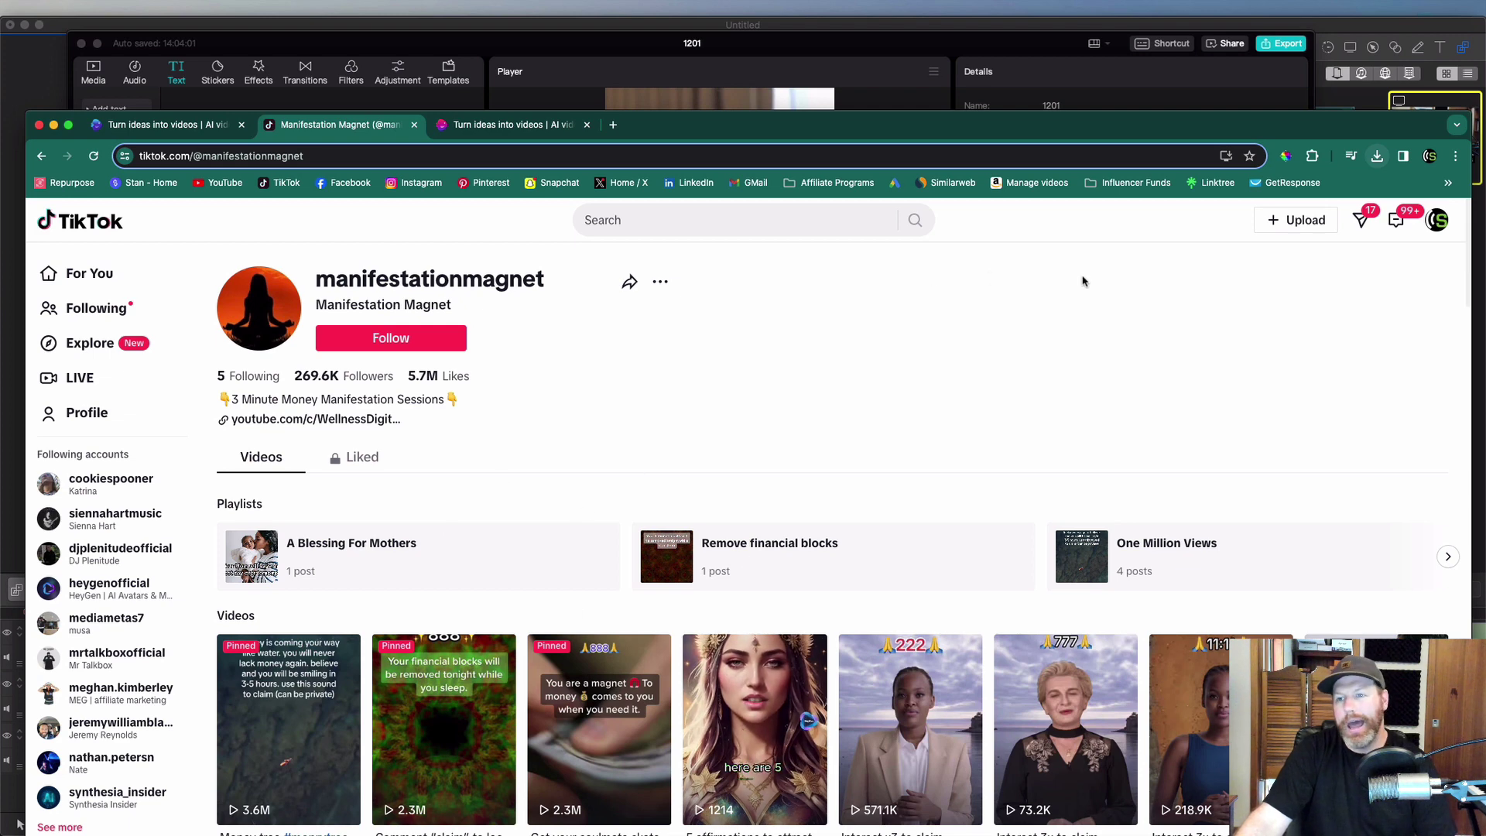
pyautogui.moveTo(1009, 127); pyautogui.dragTo(1006, 70)
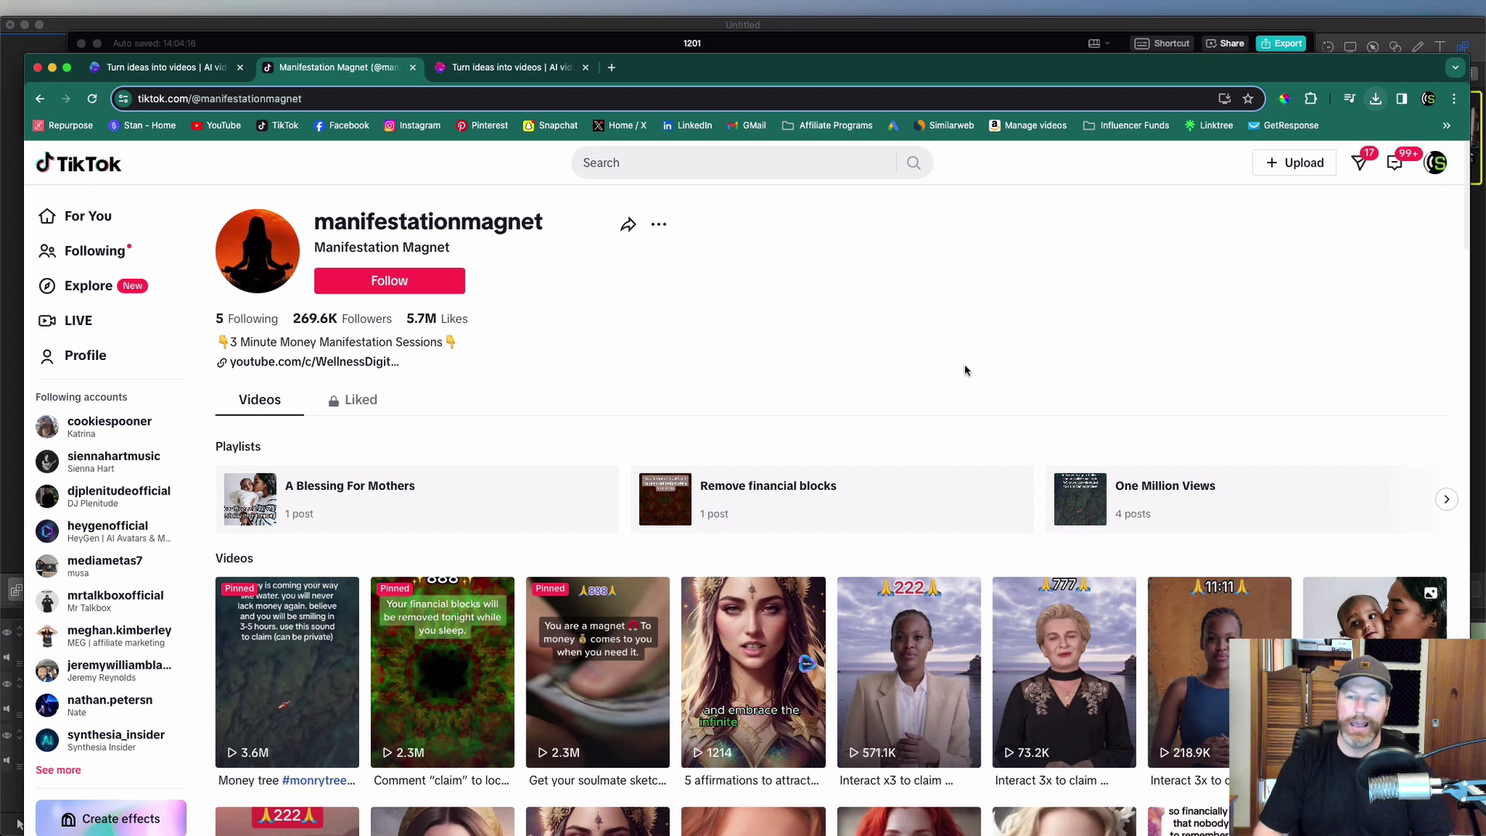
# Switch back to the invideo AI tab showing the finished 1:36 Manifest More Money video.
pyautogui.click(167, 69)
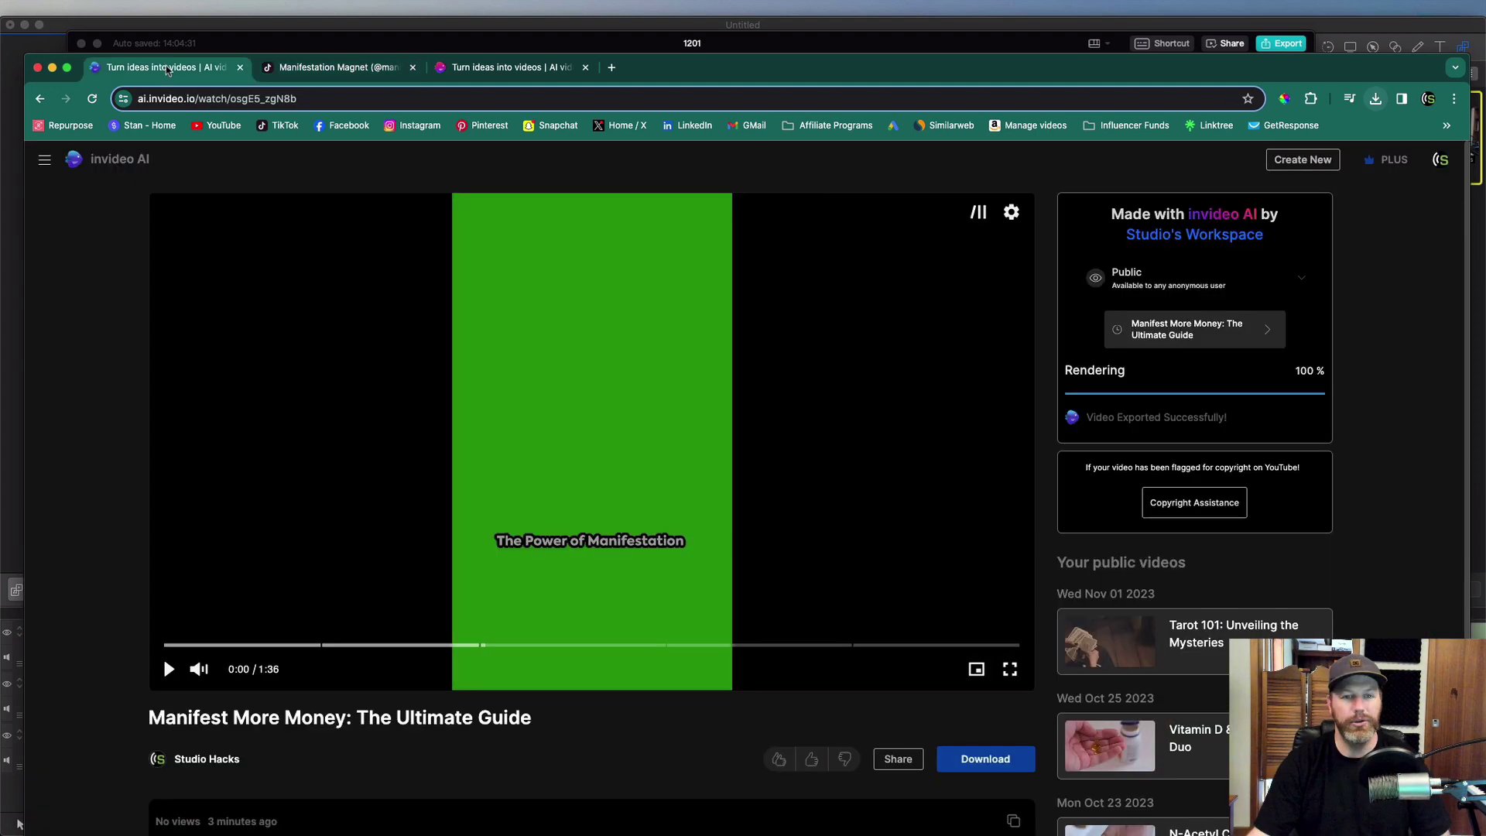